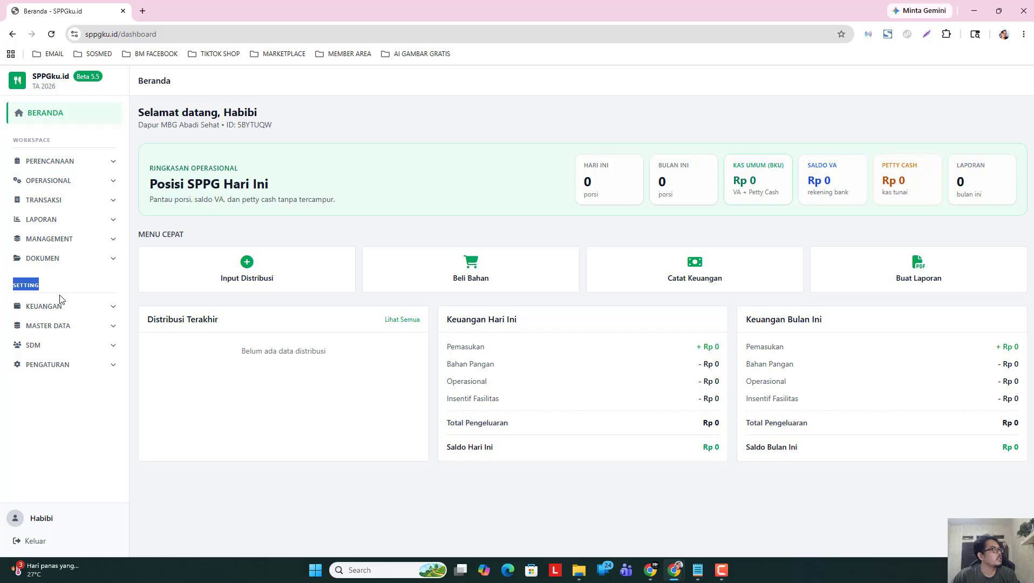
# Expand the SDM section in the dashboard sidebar to show the staff pages.
pyautogui.click(56, 352)
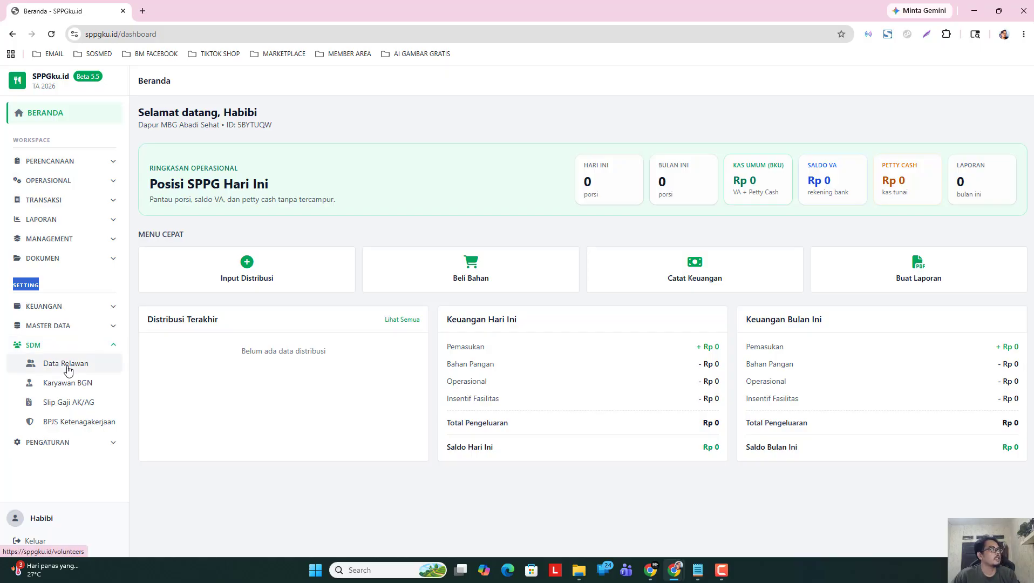
# Go to Data Relawan and start a new Tambah Relawan entry.
pyautogui.click(68, 367)
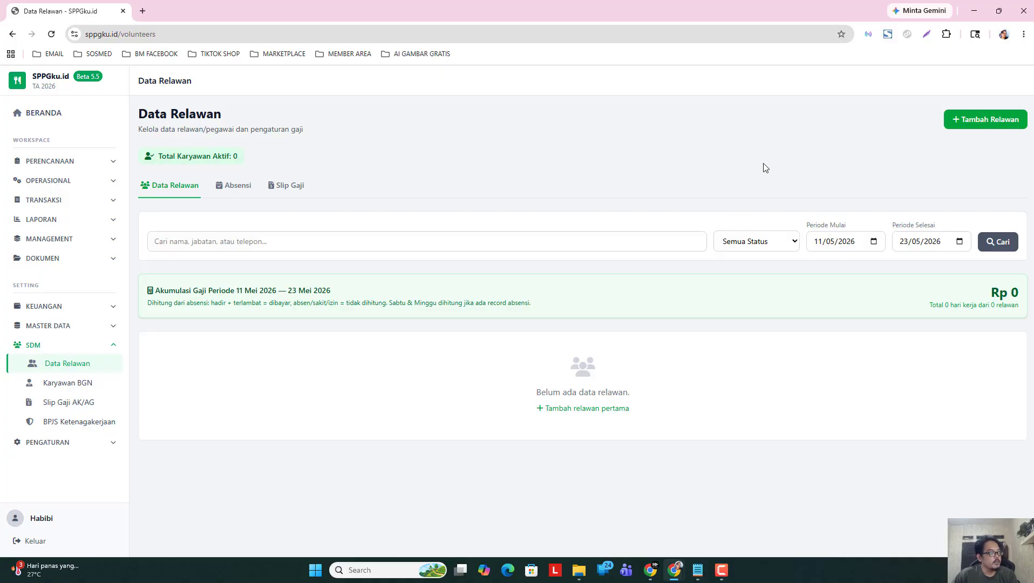
pyautogui.click(978, 124)
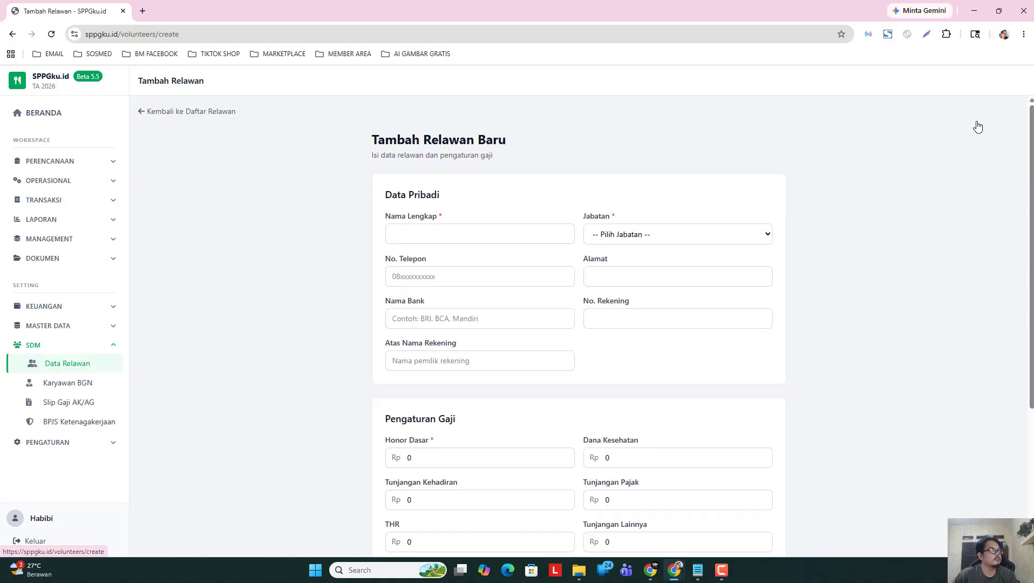
# Enter the volunteer's full name and set Jabatan to ASISTEN LAPANGAN / ASLAP.
pyautogui.click(466, 237)
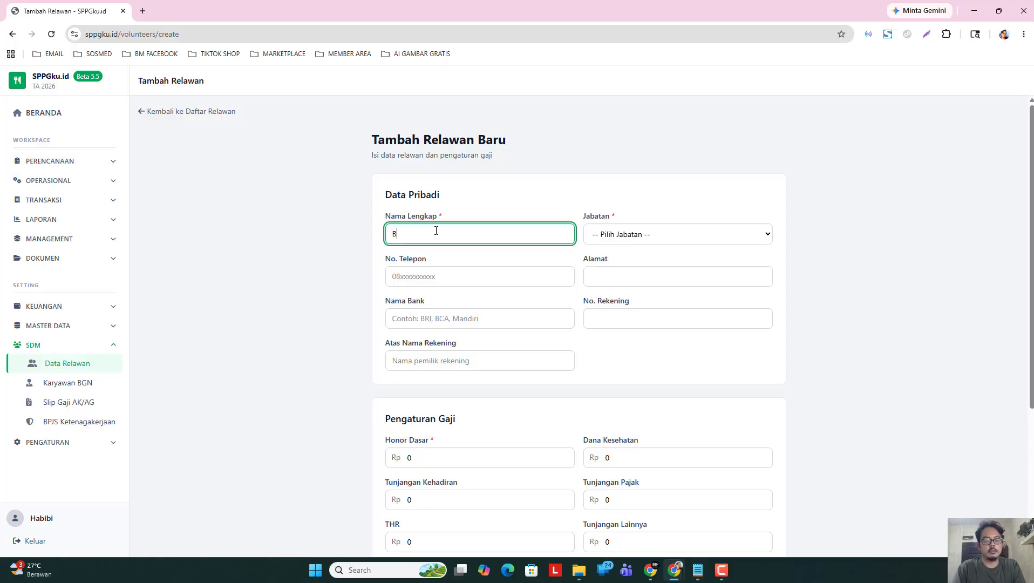
pyautogui.write('Bpk ')
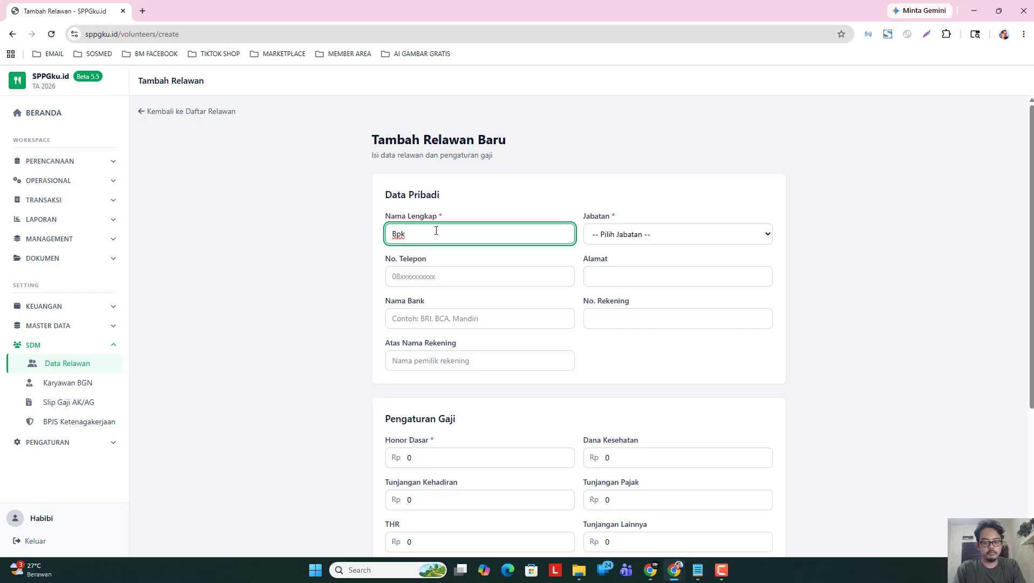
pyautogui.write('. Komar')
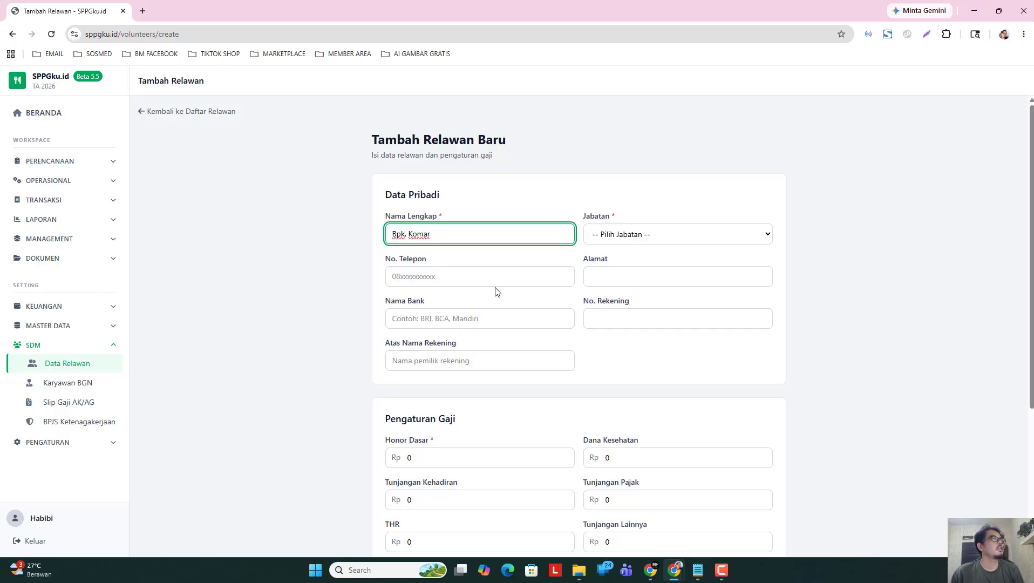
pyautogui.click(641, 243)
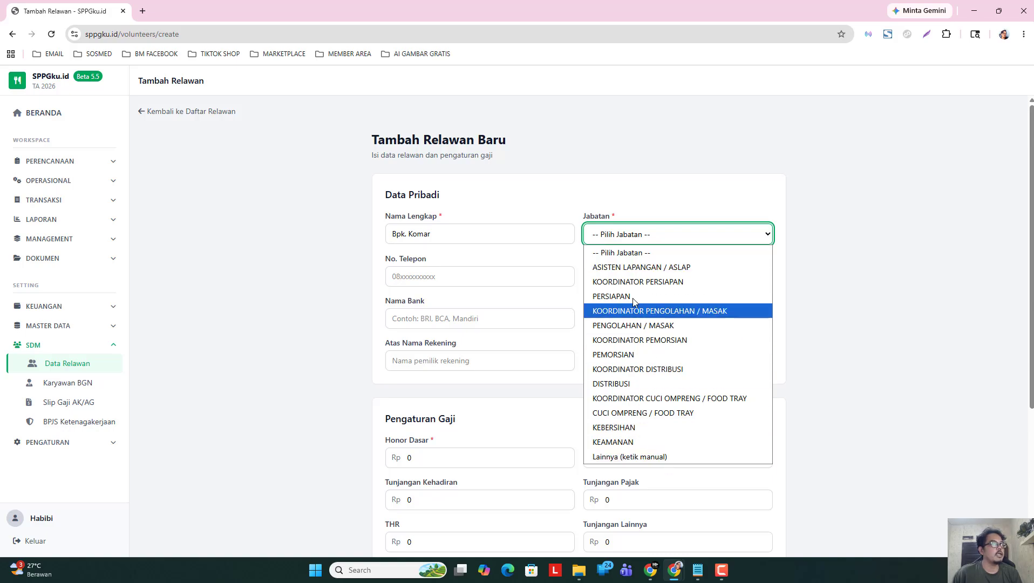
pyautogui.click(673, 457)
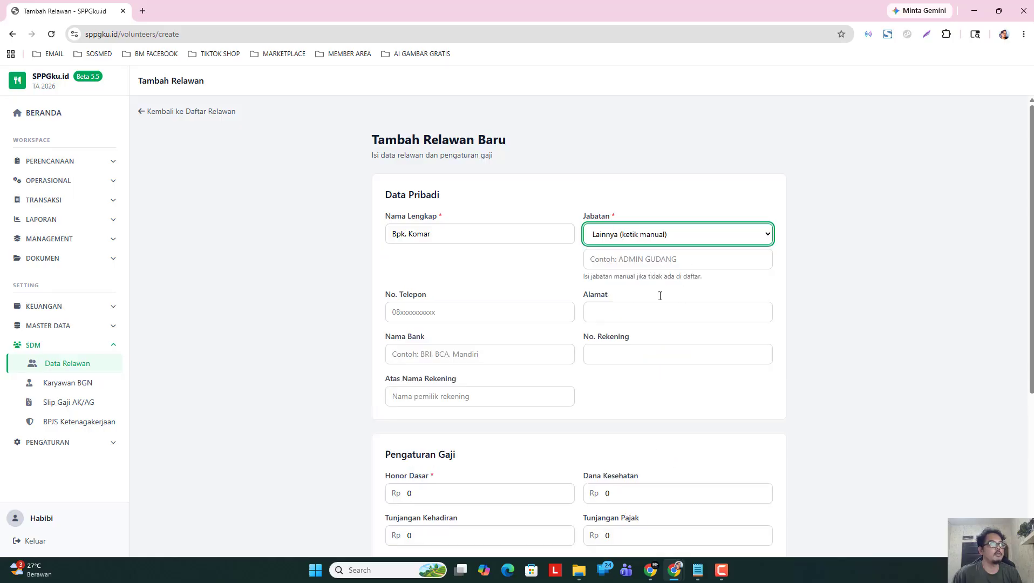
pyautogui.click(684, 238)
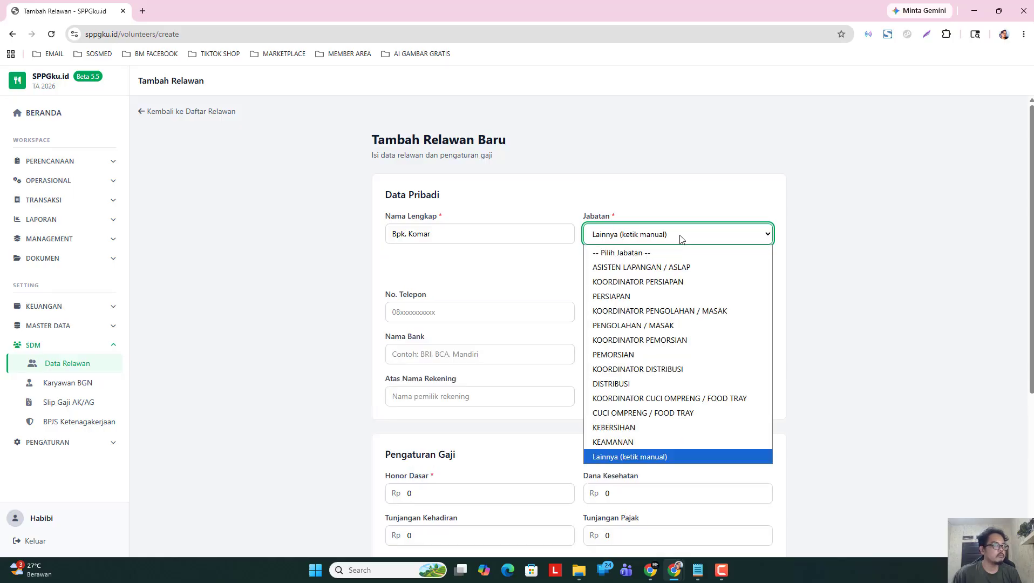
pyautogui.click(648, 268)
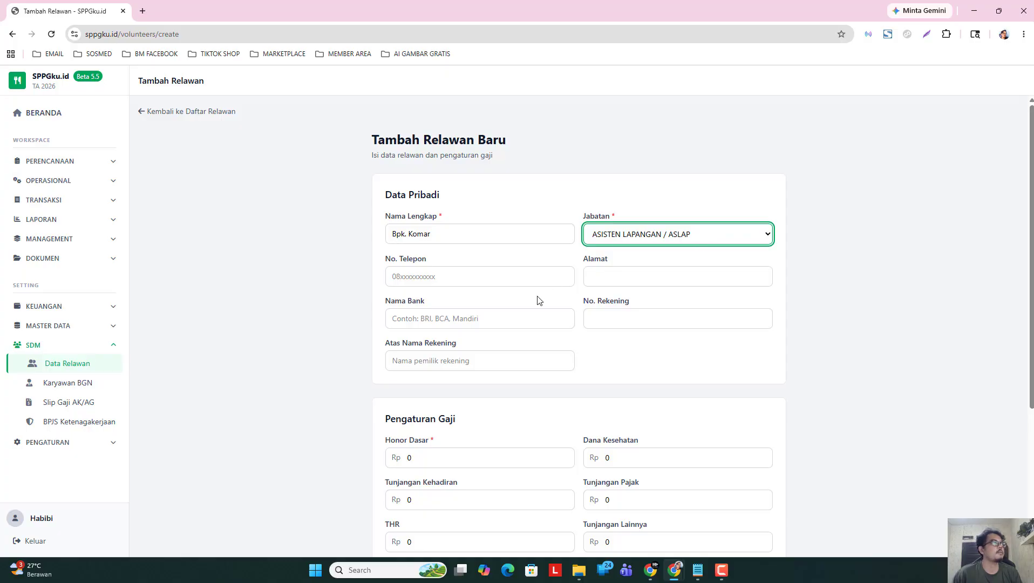
# Enter the volunteer's phone number, removing the extra trailing digit.
pyautogui.click(448, 278)
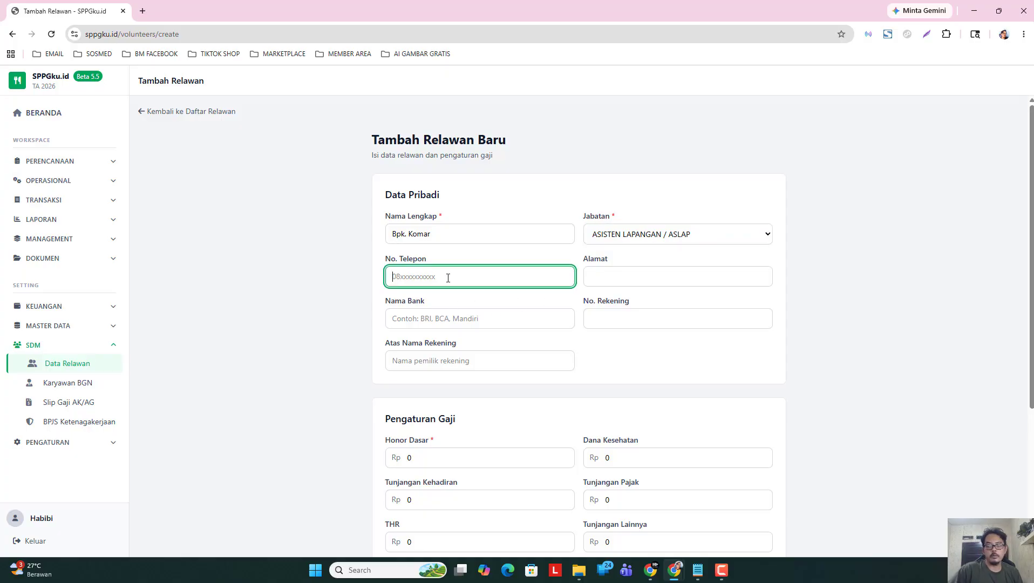
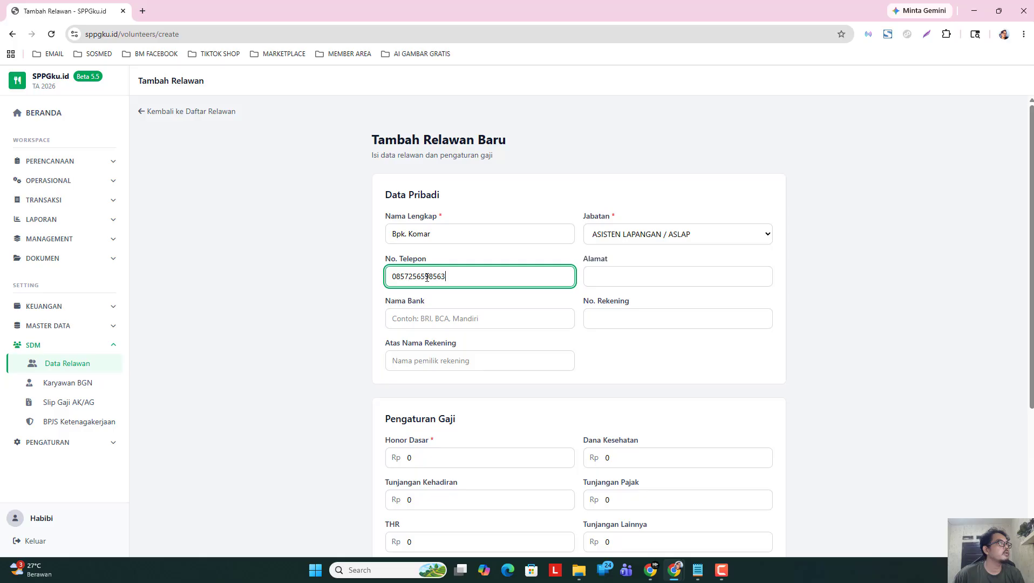
pyautogui.click(451, 276)
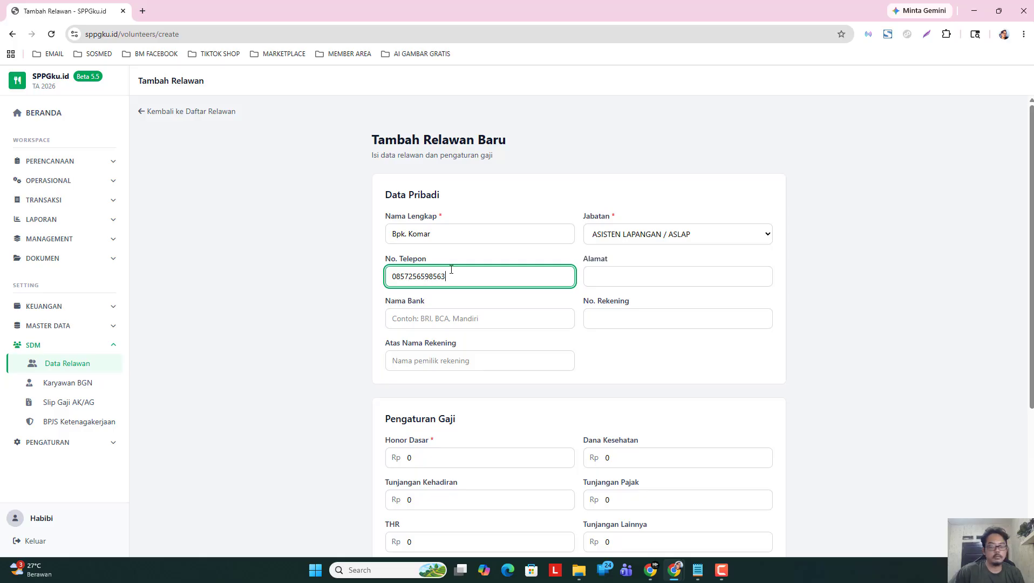
pyautogui.press('BackSpace')
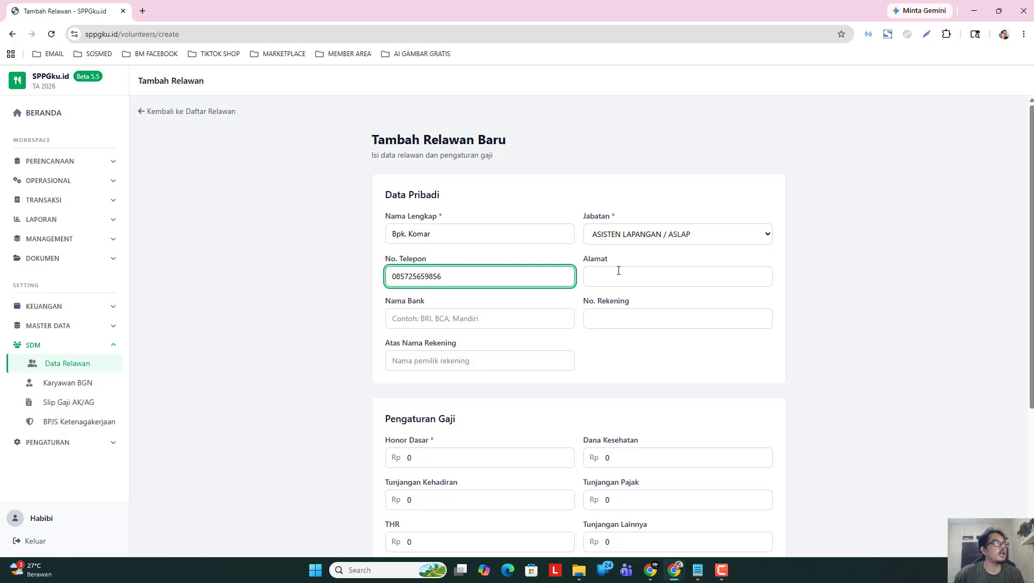
# Type the volunteer's home address into Alamat and remove the lowercase village initial.
pyautogui.press('Tab')
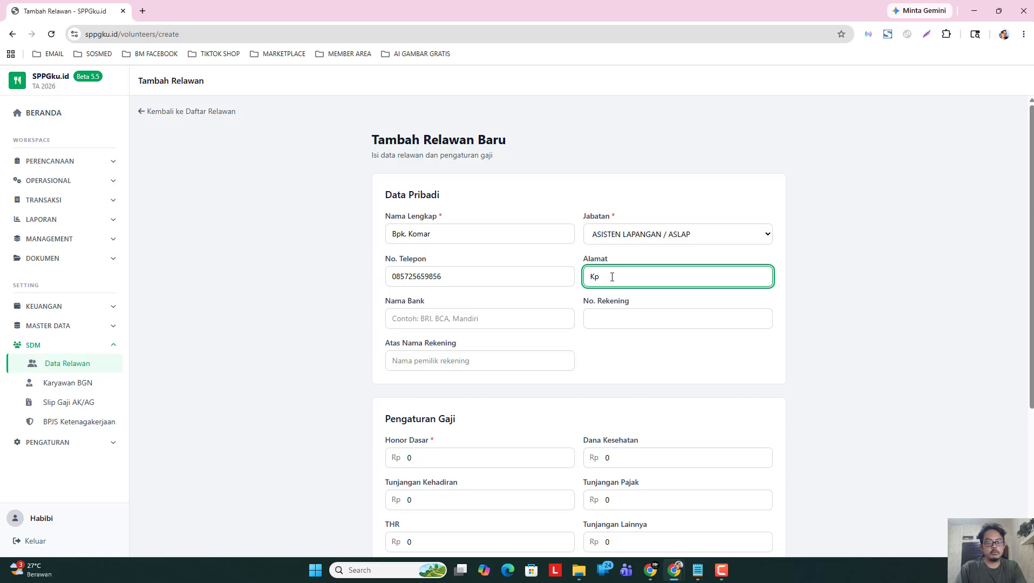
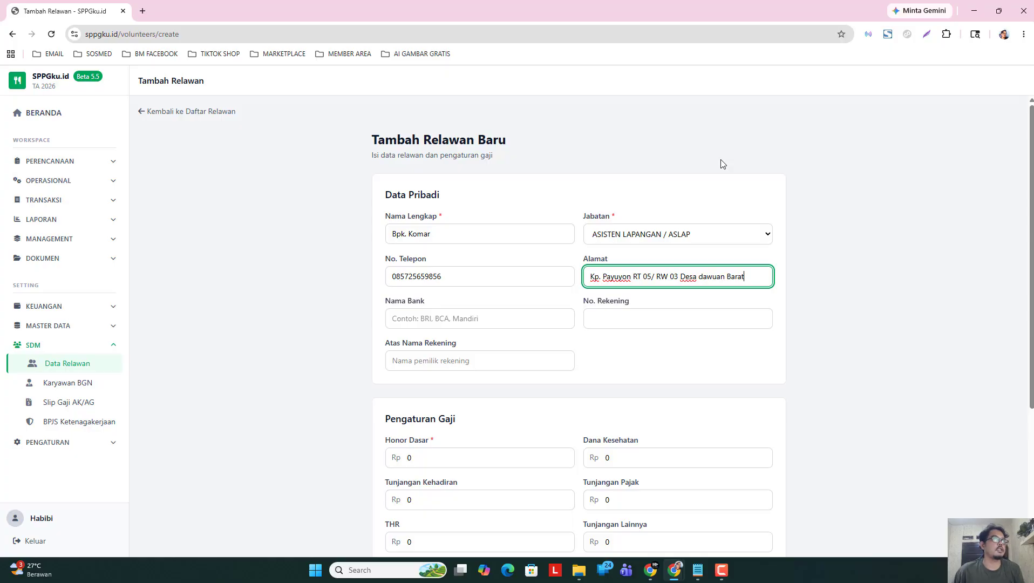
pyautogui.click(702, 276)
pyautogui.press('BackSpace')
# Capitalise the village name, then enter bank Mandiri, the account number and the holder's name.
pyautogui.write('D')
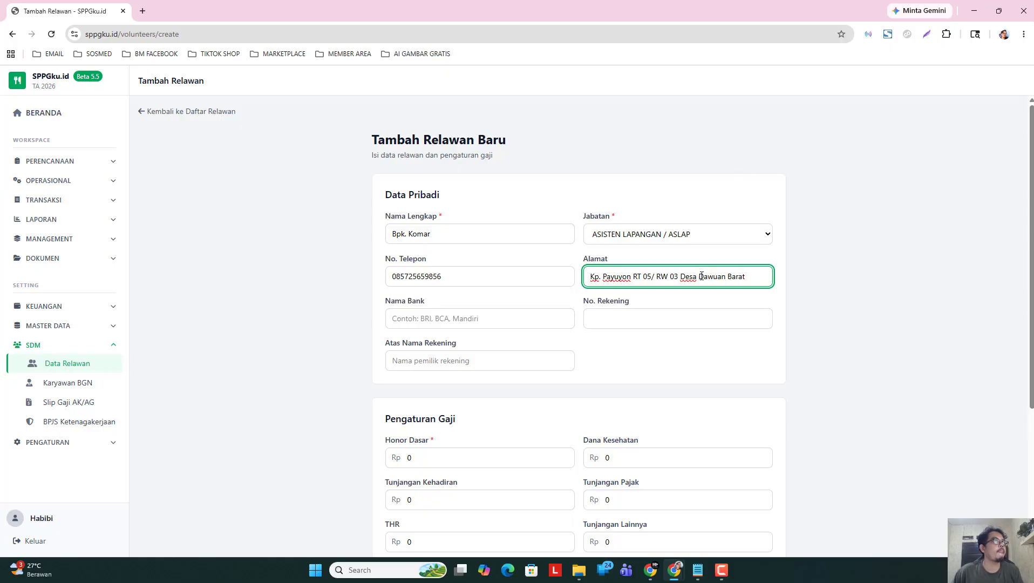
pyautogui.click(461, 318)
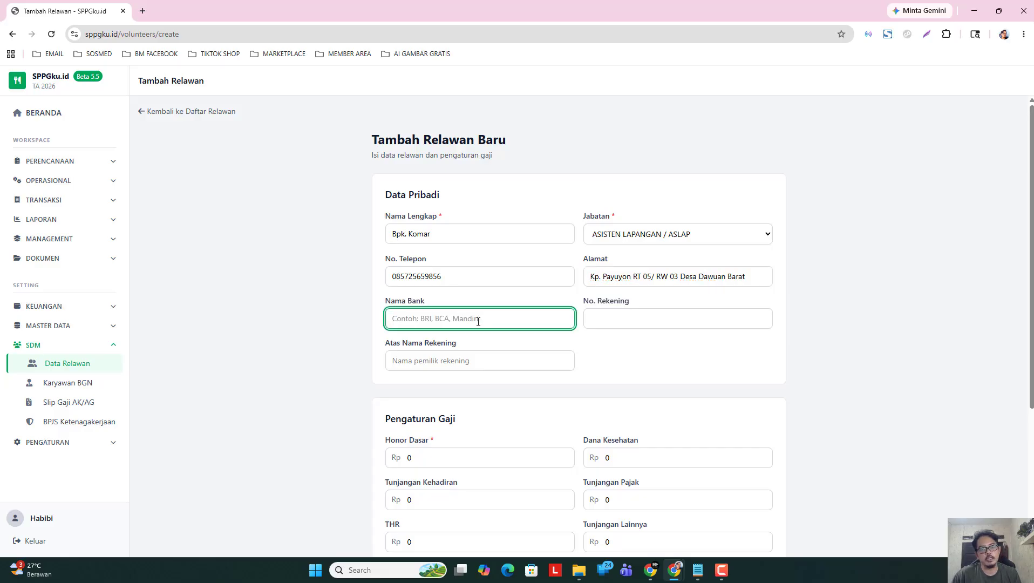
pyautogui.write('Mandiri')
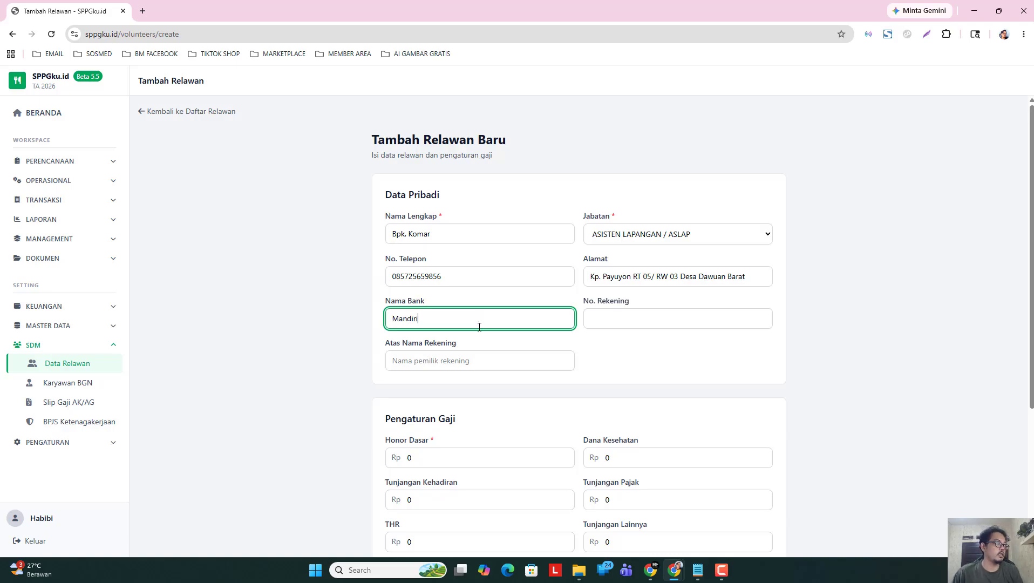
pyautogui.click(642, 324)
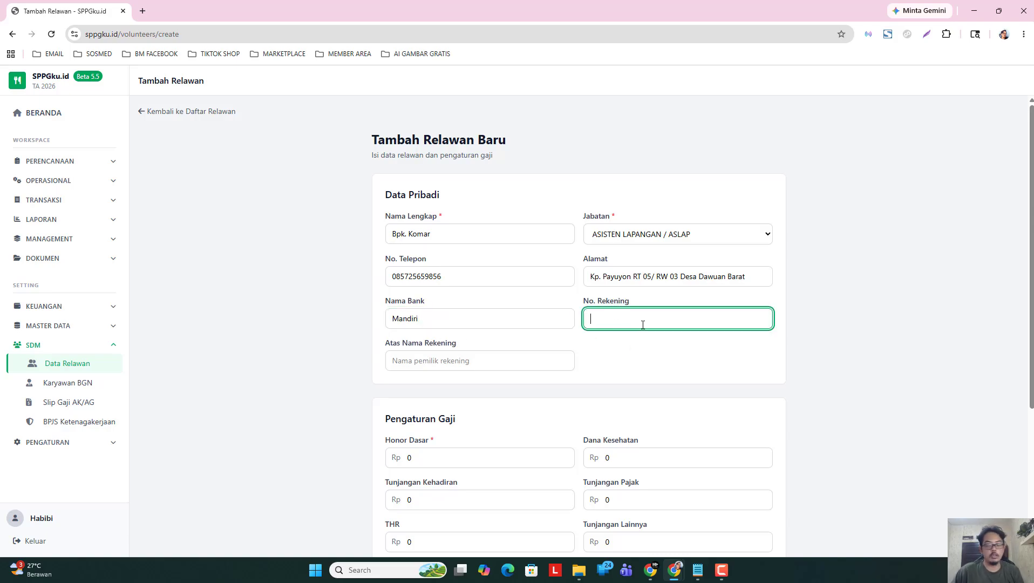
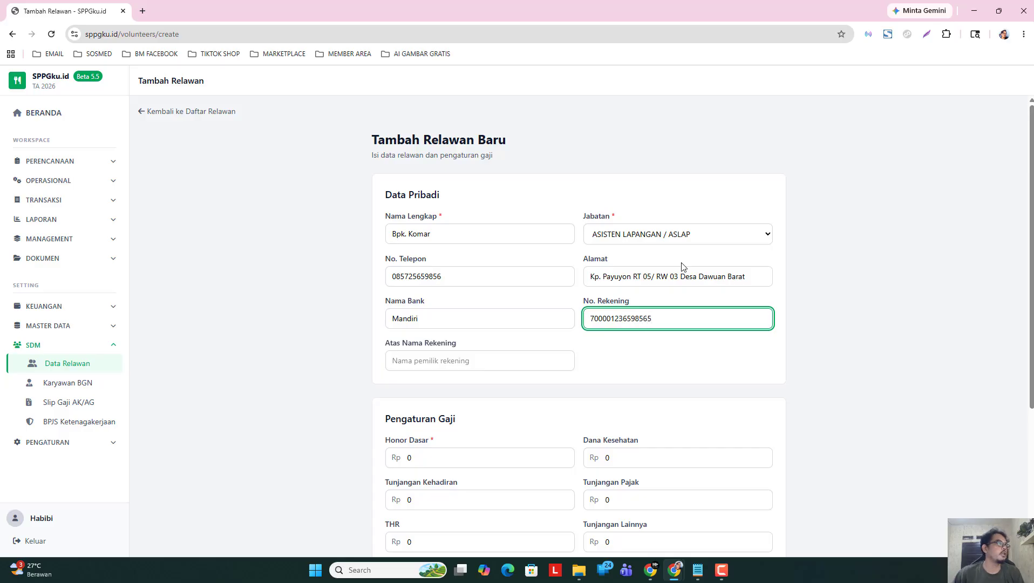
pyautogui.click(453, 363)
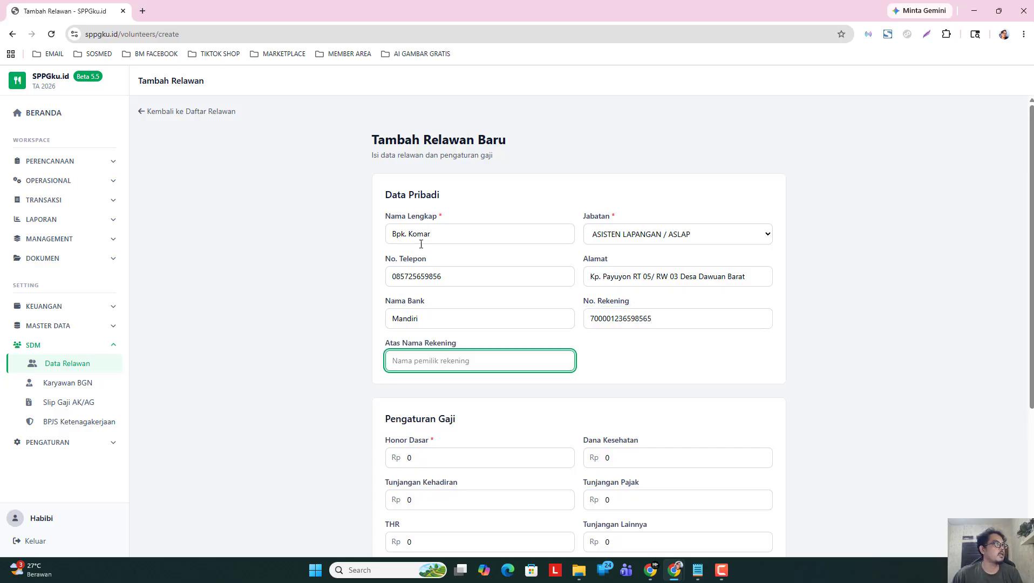
pyautogui.write('K')
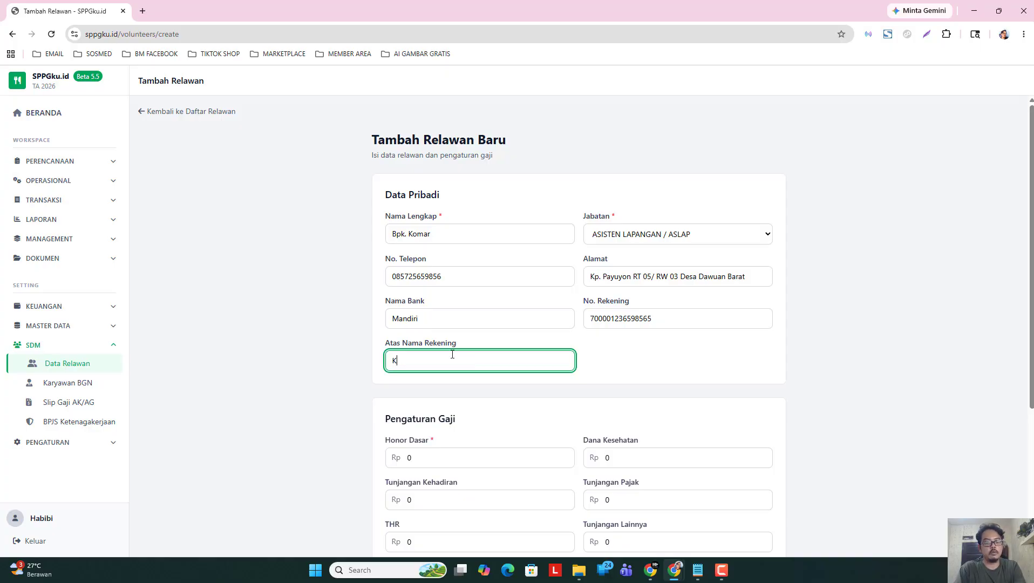
pyautogui.write('omar')
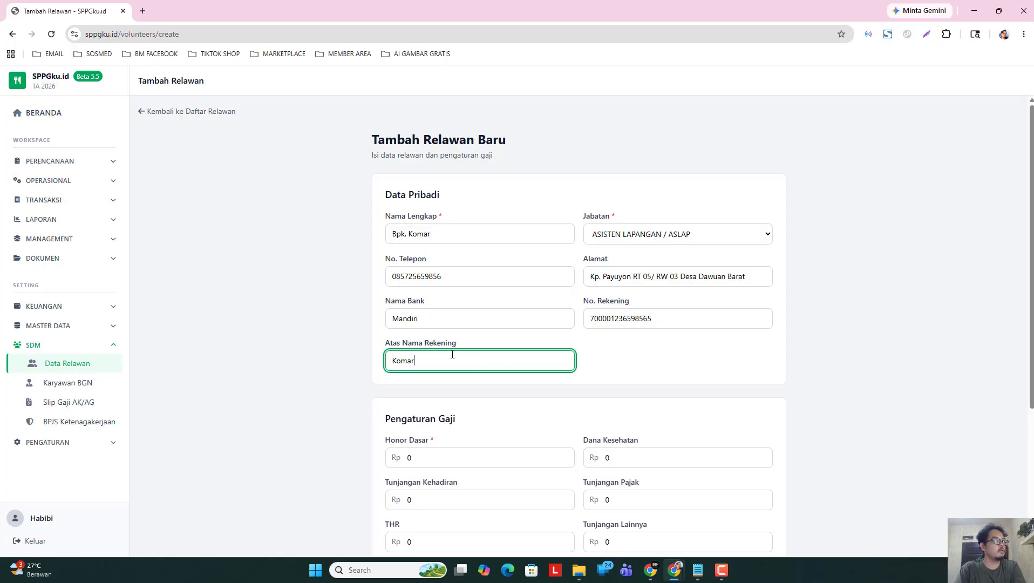
pyautogui.click(306, 406)
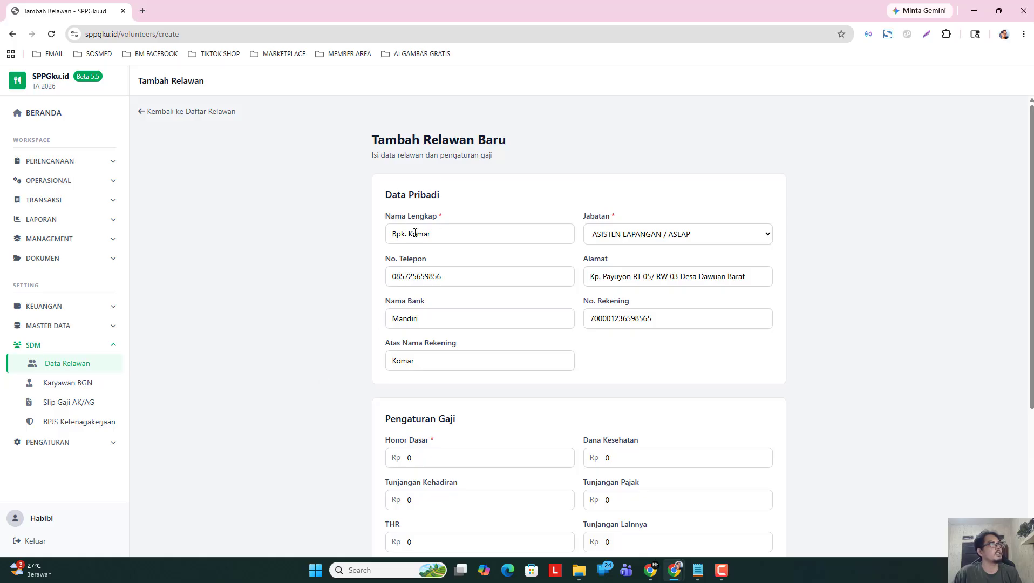
# Set the Honor Dasar to 150000.
pyautogui.scroll(-2, 469, 348)
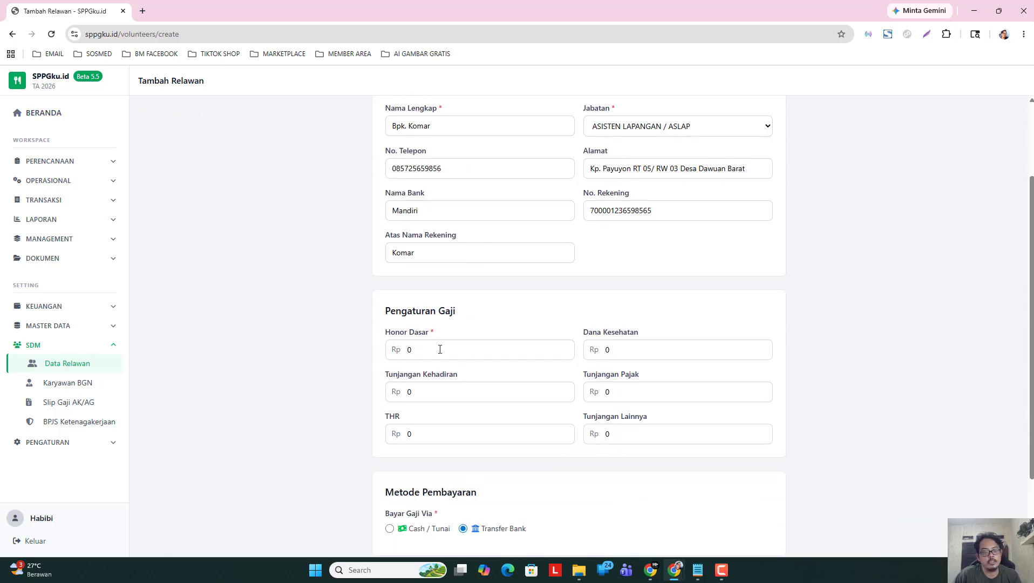
pyautogui.moveTo(440, 350); pyautogui.dragTo(380, 357)
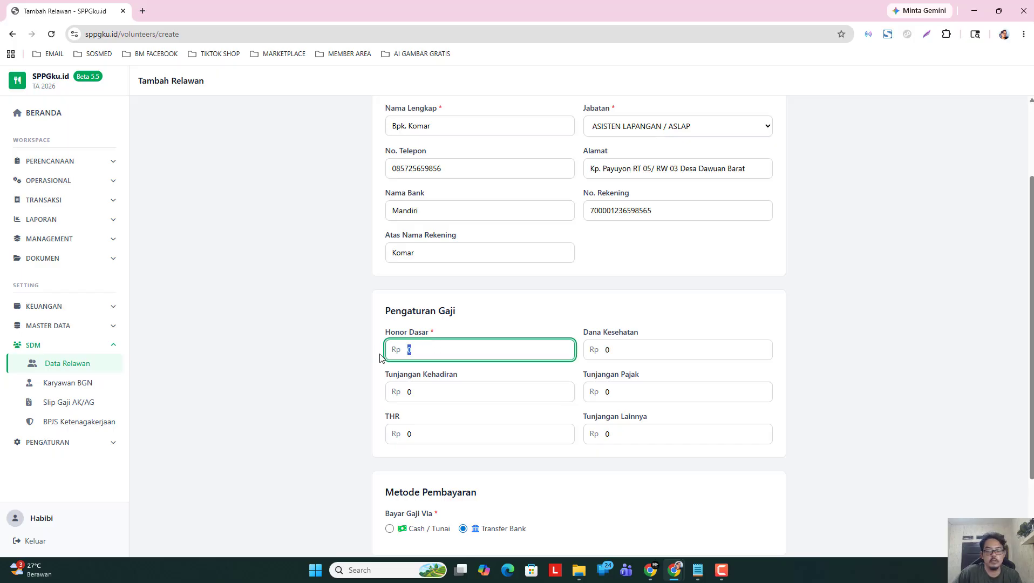
pyautogui.write('1500000')
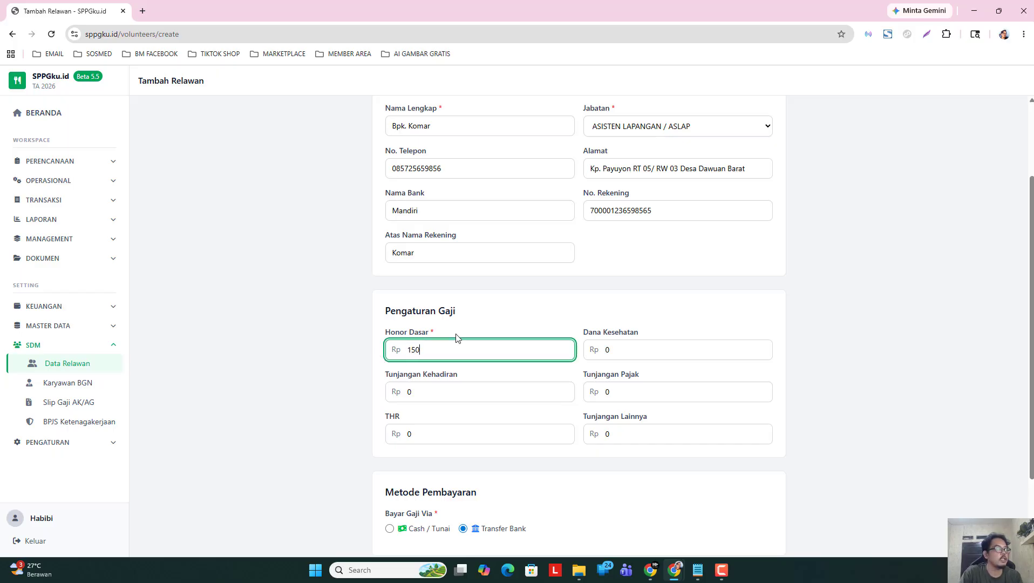
pyautogui.press('BackSpace')
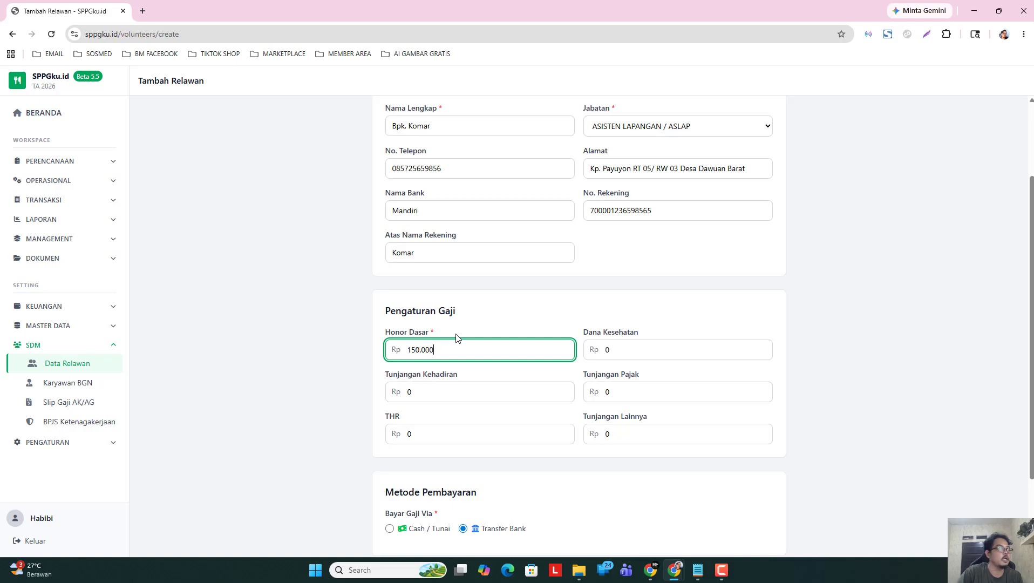
pyautogui.click(319, 399)
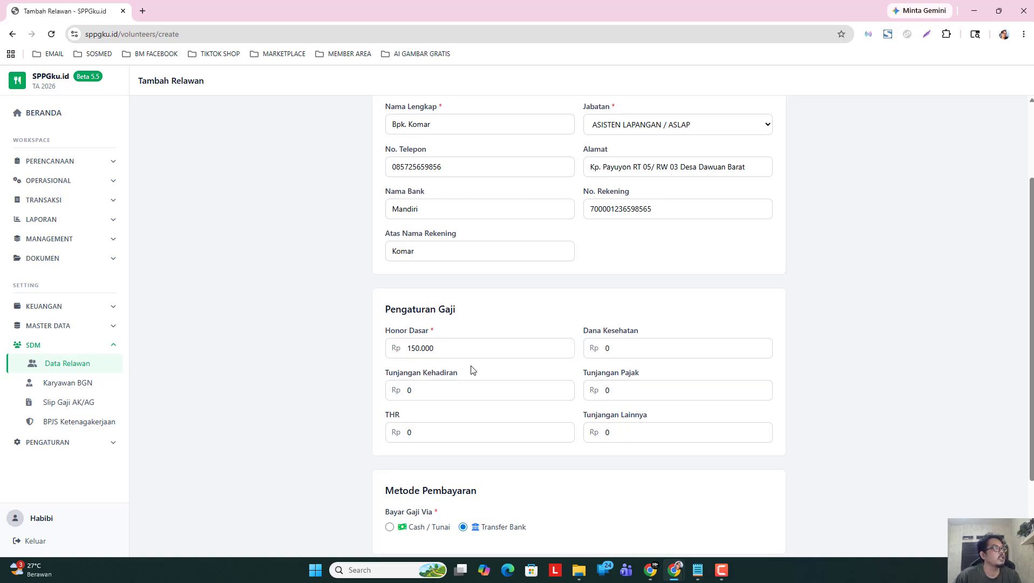
# Save the new ASISTEN LAPANGAN / ASLAP volunteer record with Simpan.
pyautogui.scroll(-2, 471, 370)
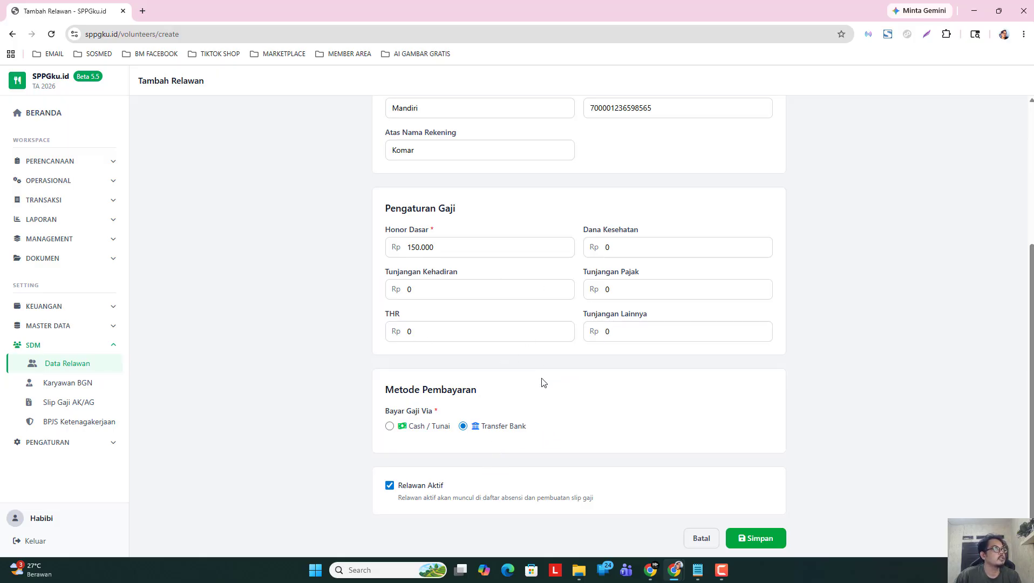
pyautogui.scroll(1, 545, 383)
pyautogui.scroll(3, 545, 382)
pyautogui.scroll(-3, 546, 382)
pyautogui.scroll(1, 549, 405)
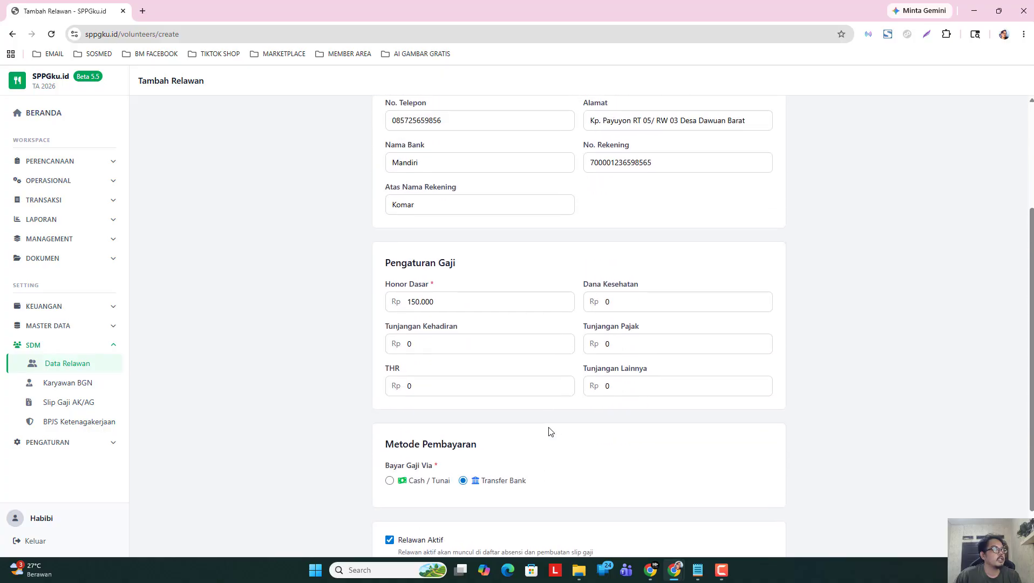
pyautogui.scroll(-1, 549, 432)
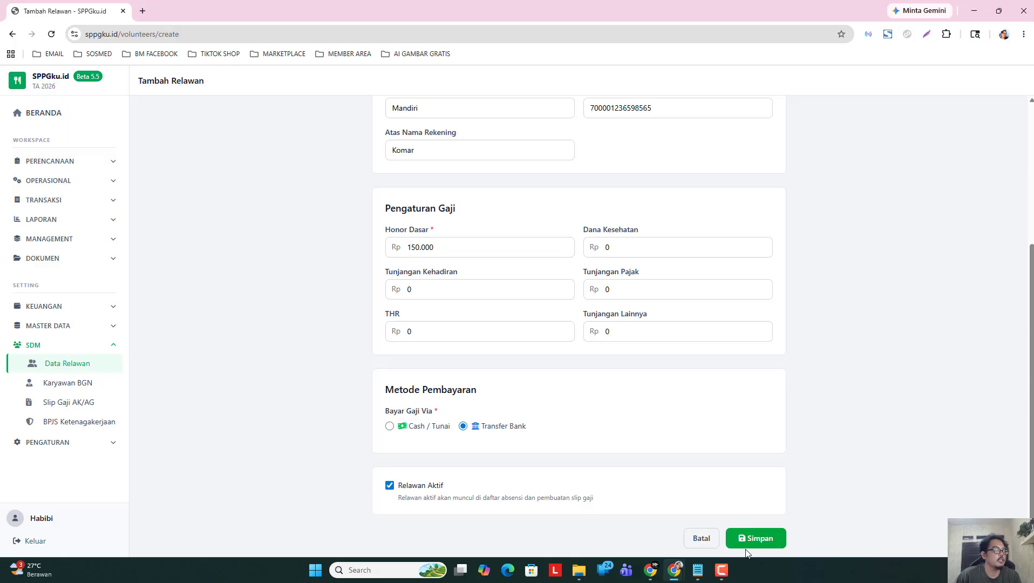
pyautogui.click(756, 540)
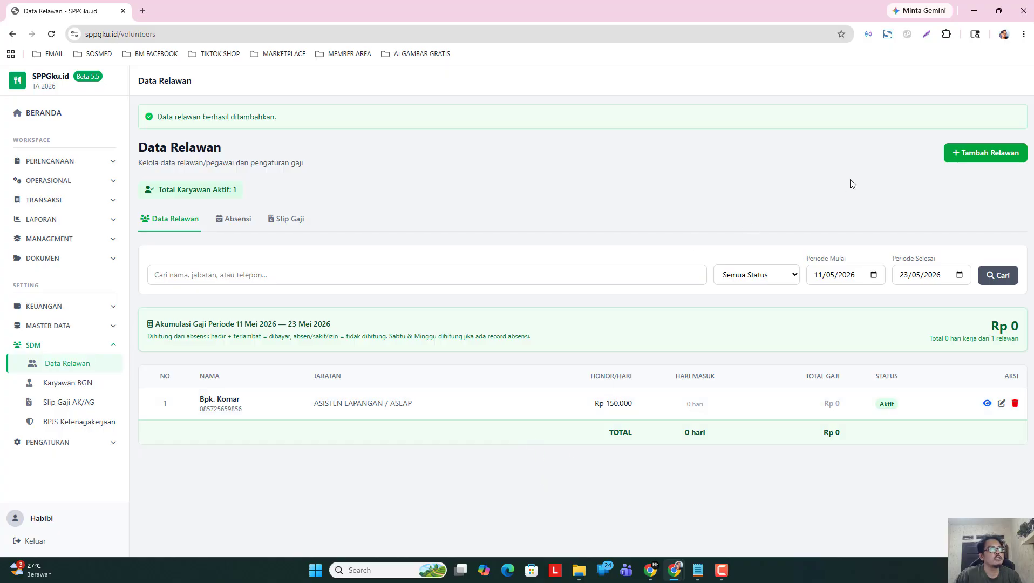
# Start a second volunteer with the full name and Jabatan KOORDINATOR PERSIAPAN.
pyautogui.click(960, 156)
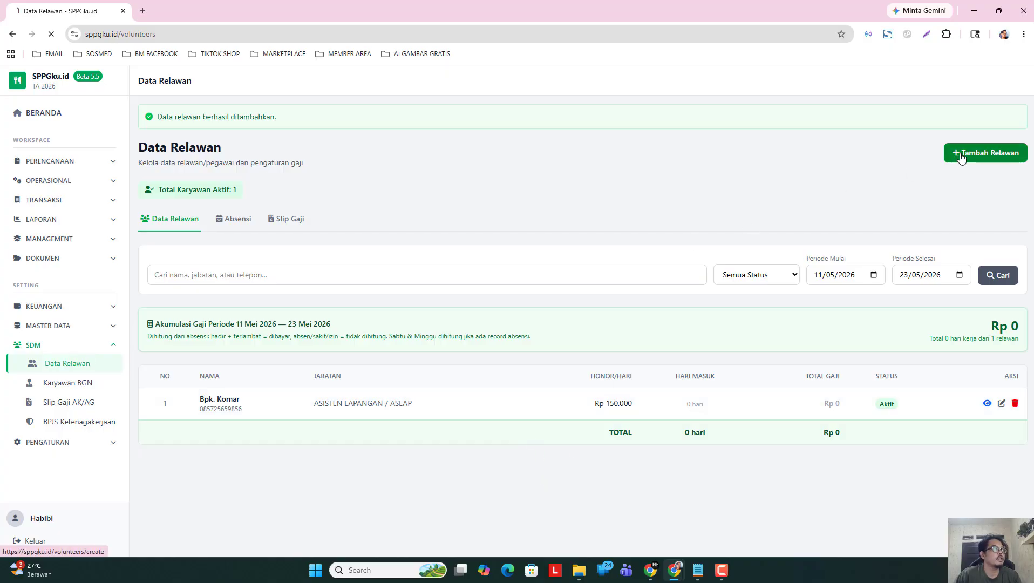
pyautogui.click(447, 234)
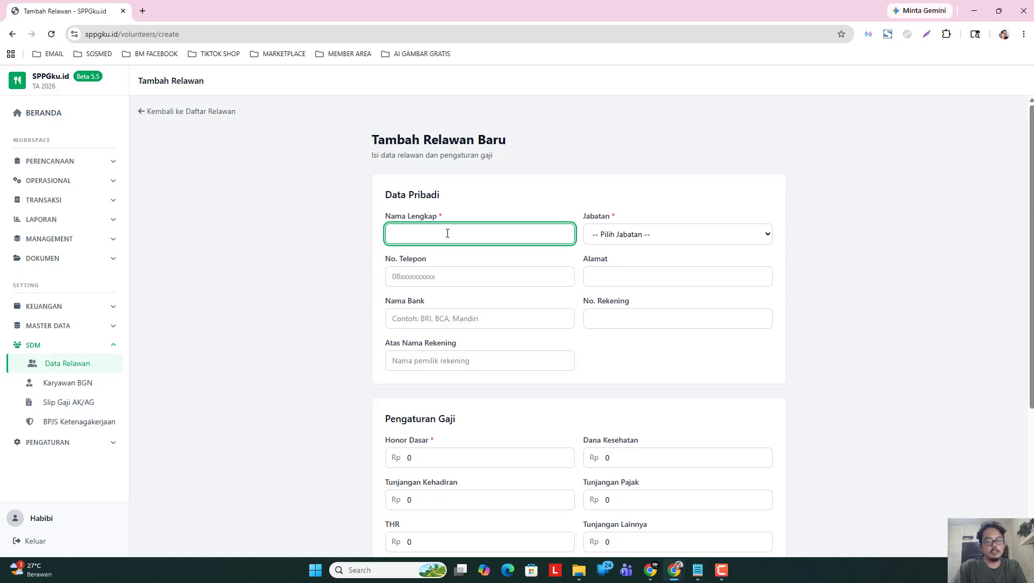
pyautogui.write('Ibu ')
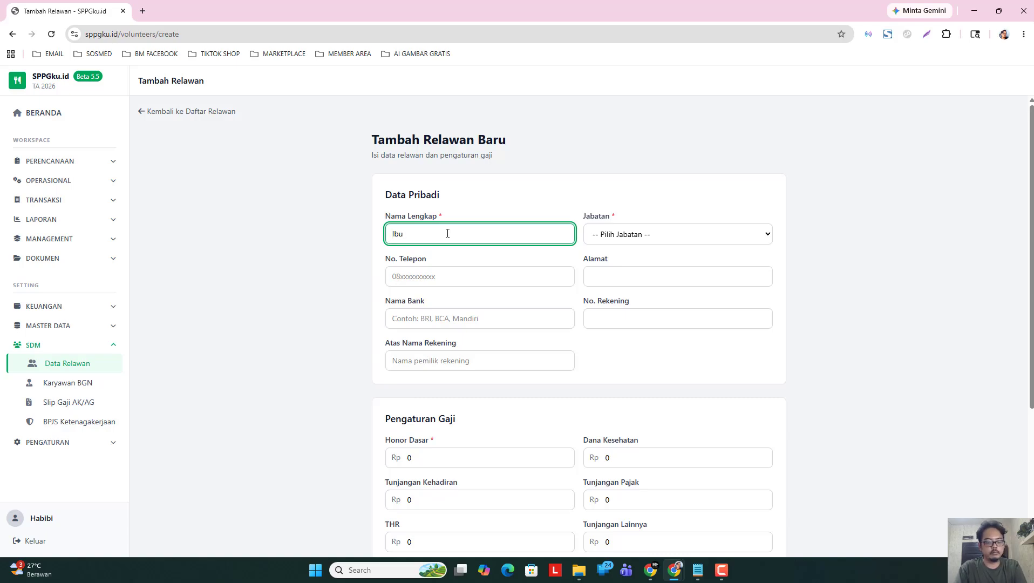
pyautogui.write('Kartika')
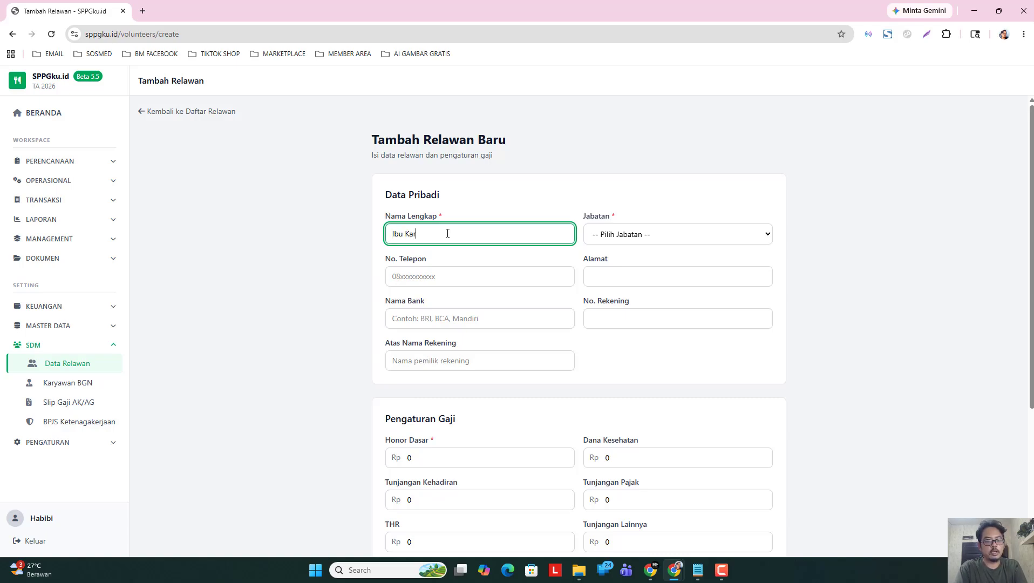
pyautogui.click(607, 238)
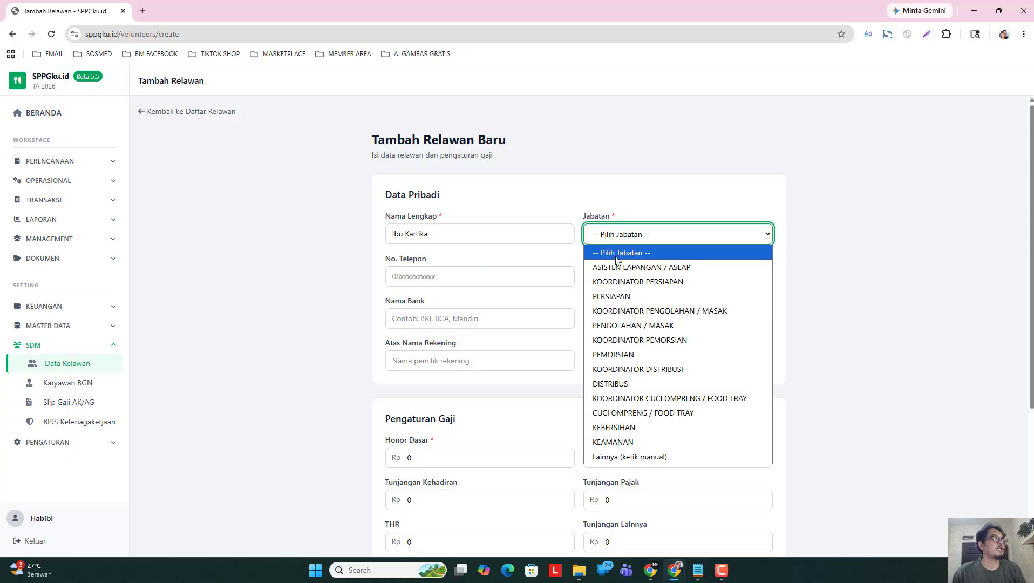
pyautogui.click(698, 283)
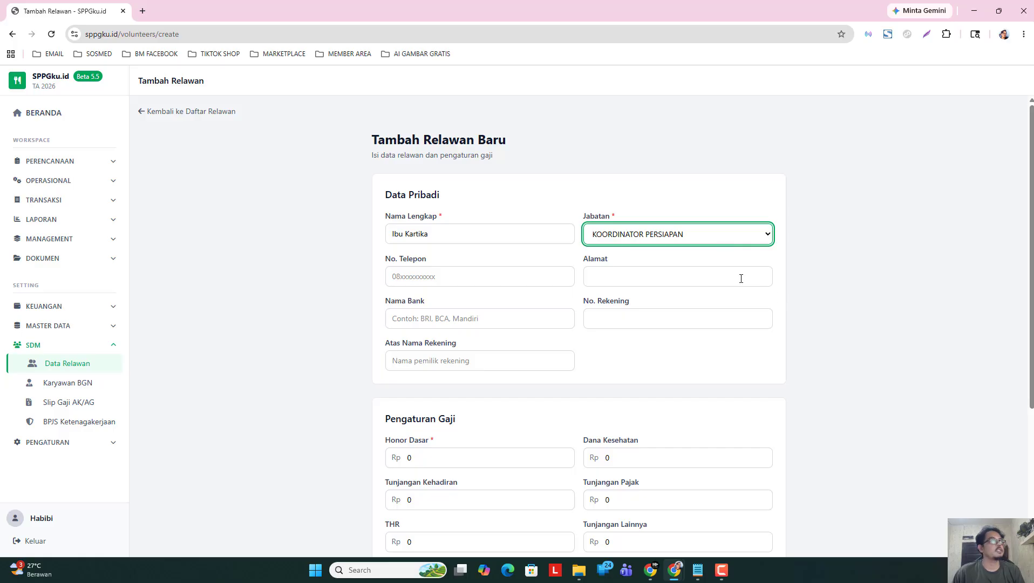
# Enter the second volunteer's phone number and home address.
pyautogui.click(457, 277)
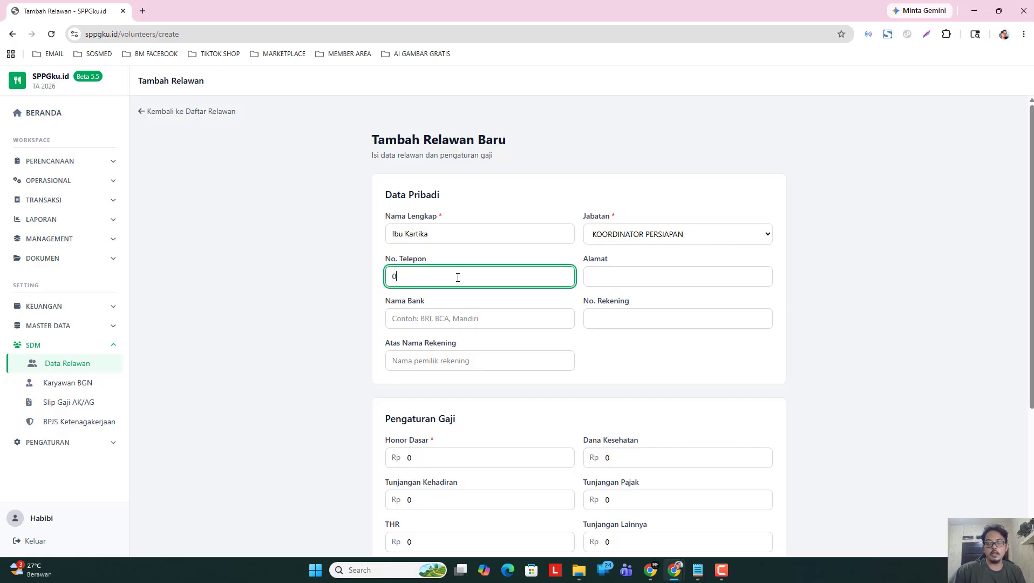
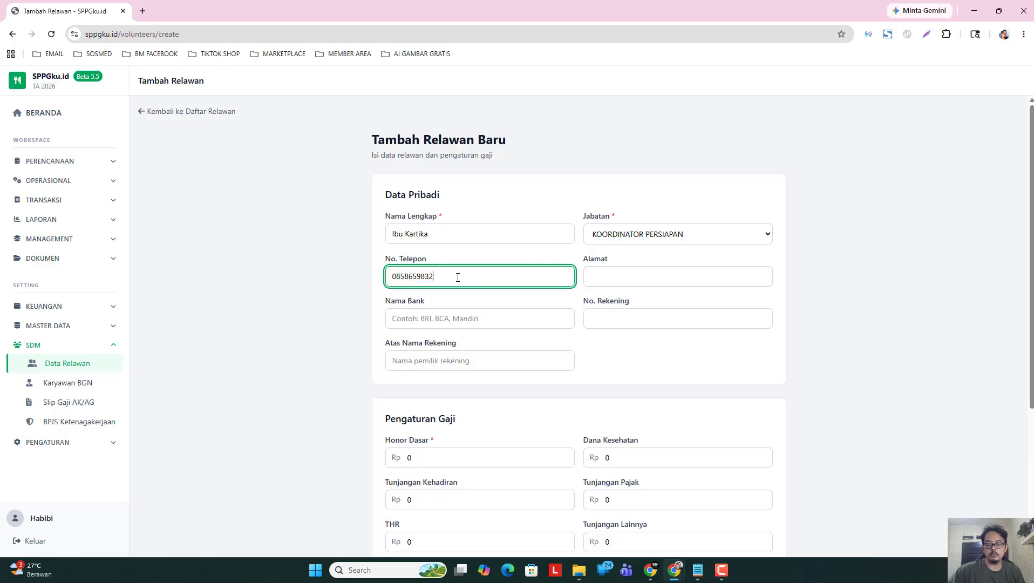
pyautogui.click(626, 278)
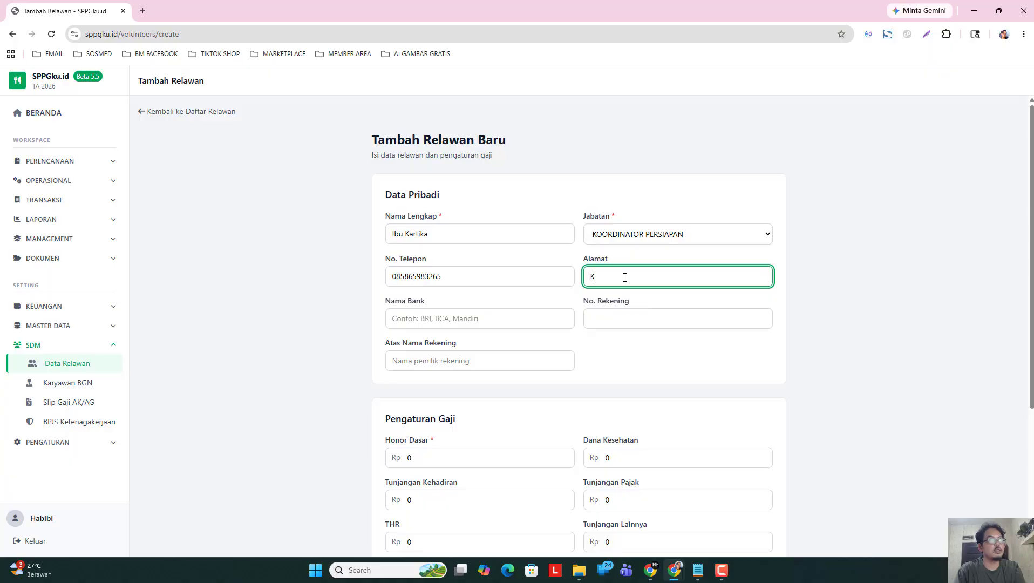
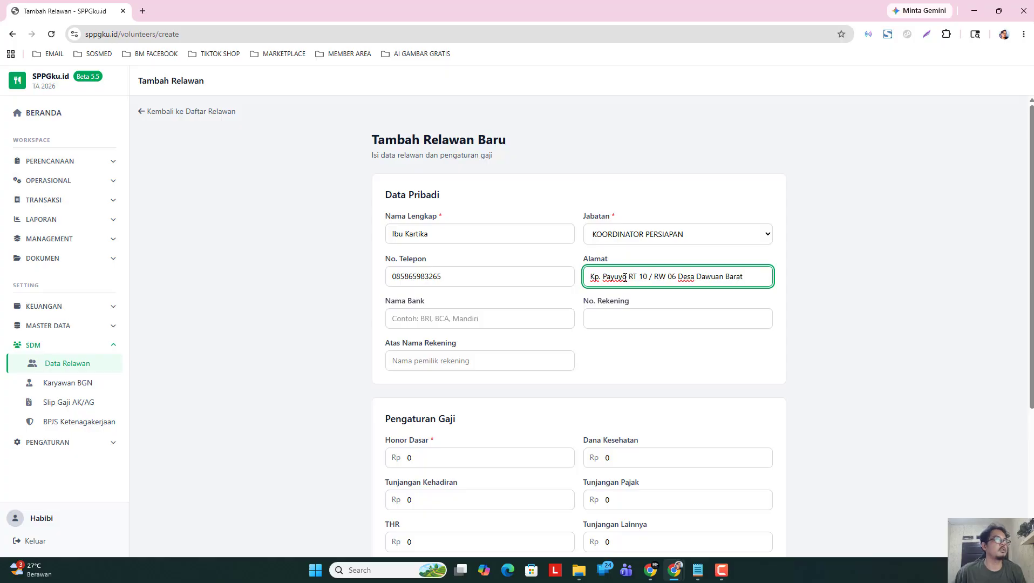
pyautogui.click(472, 317)
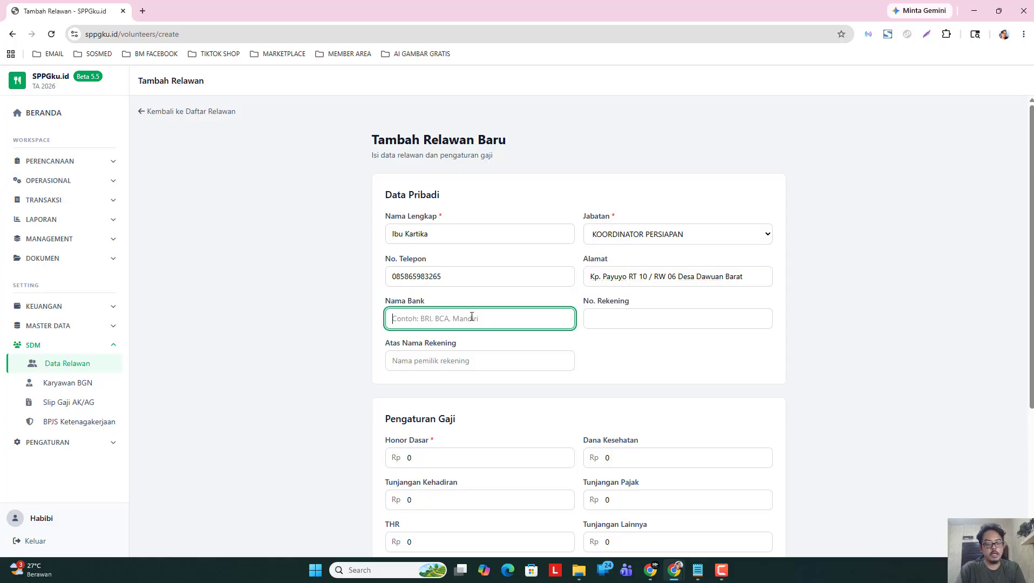
# Enter bank Mandiri, the account number and the account holder's name.
pyautogui.write('Mandiri')
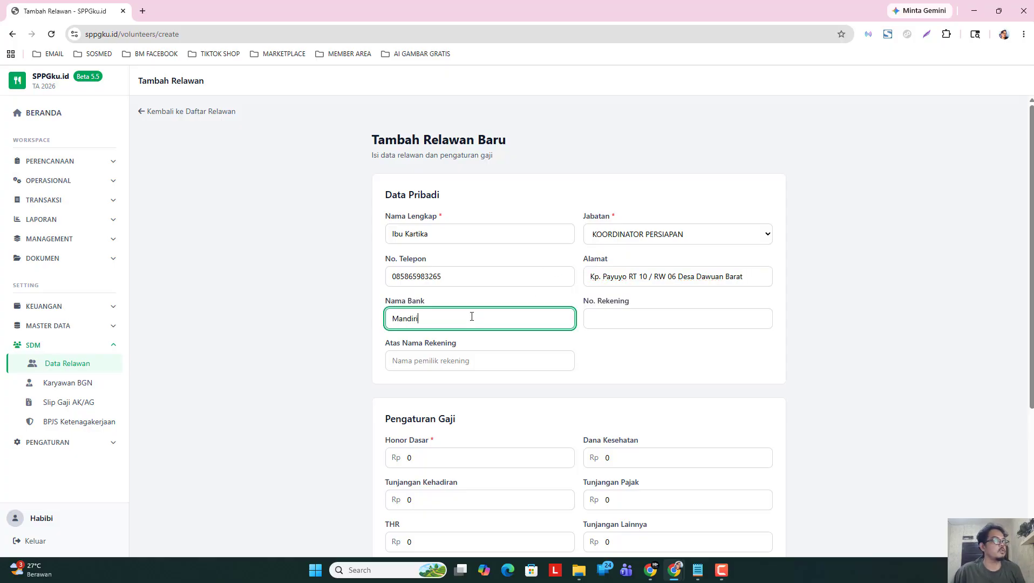
pyautogui.click(608, 315)
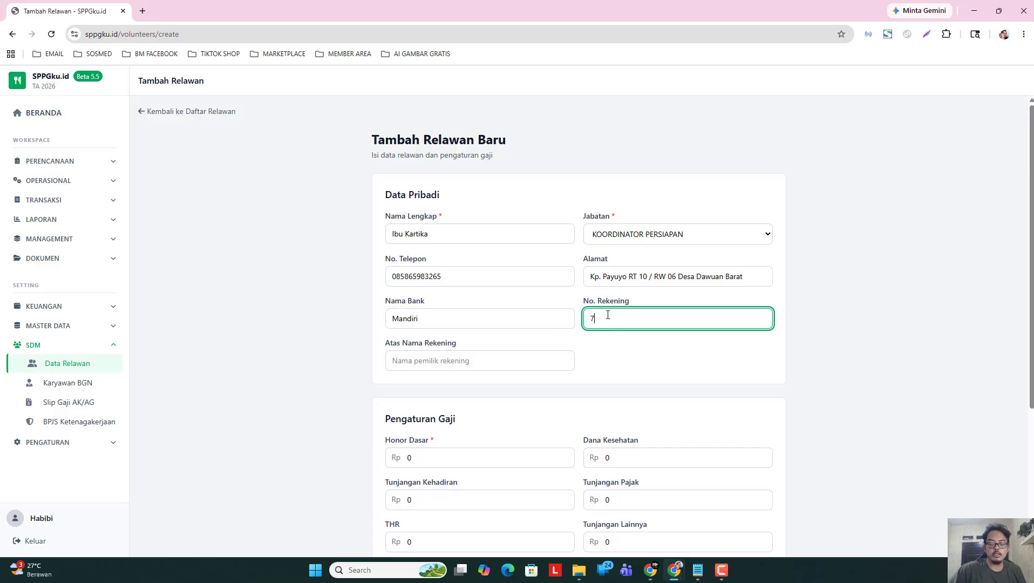
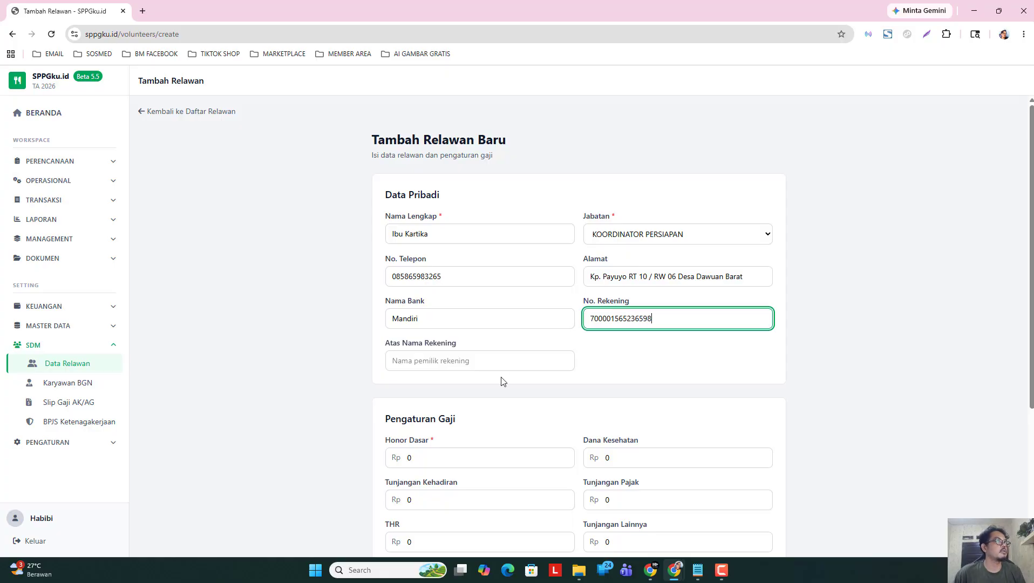
pyautogui.click(483, 362)
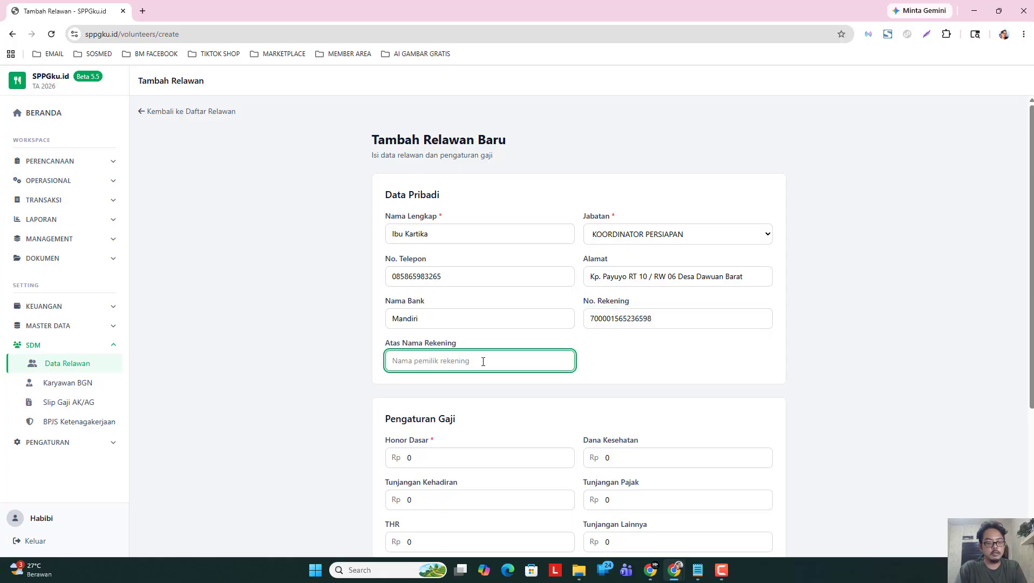
pyautogui.write('Kartika')
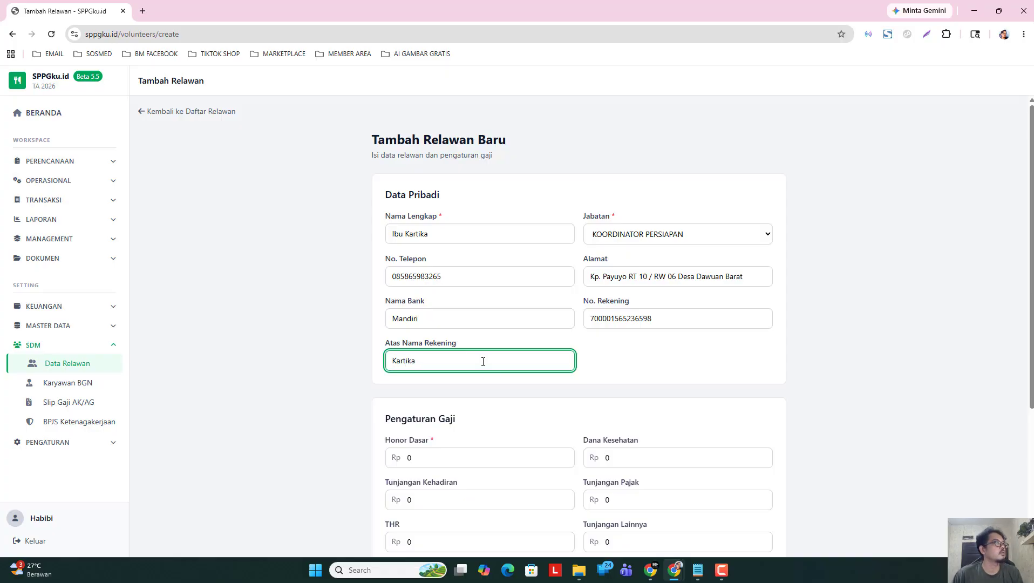
# Set the Honor Dasar to 150.000.
pyautogui.scroll(-2, 482, 359)
pyautogui.click(441, 350)
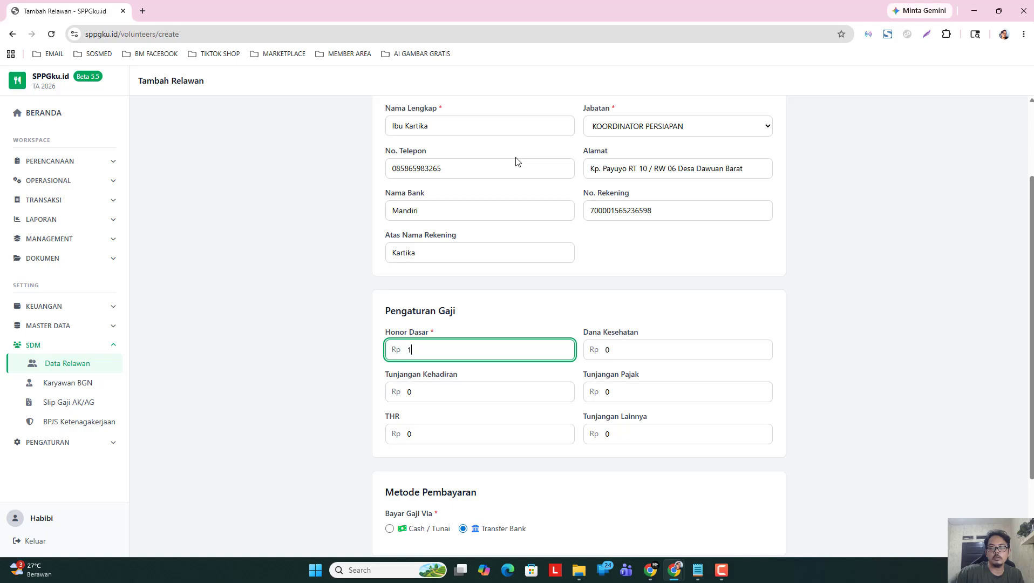
pyautogui.write('150.000')
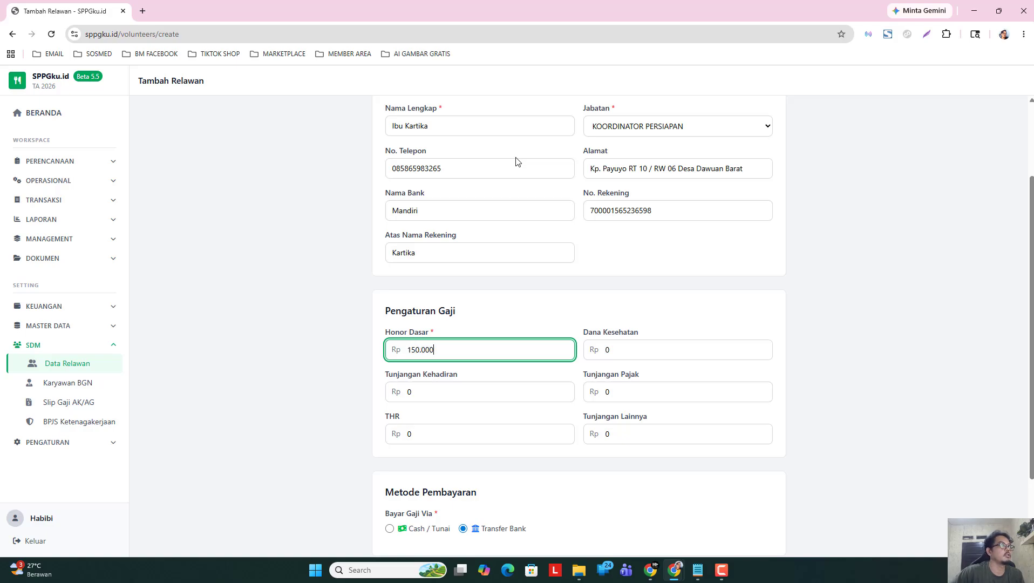
pyautogui.click(292, 320)
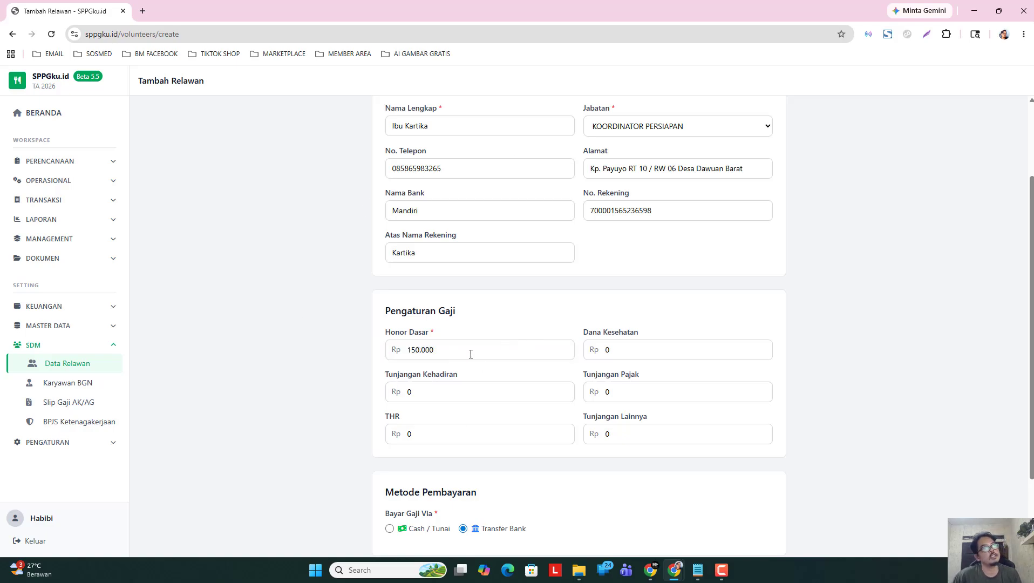
pyautogui.scroll(-1, 511, 409)
pyautogui.scroll(-1, 491, 377)
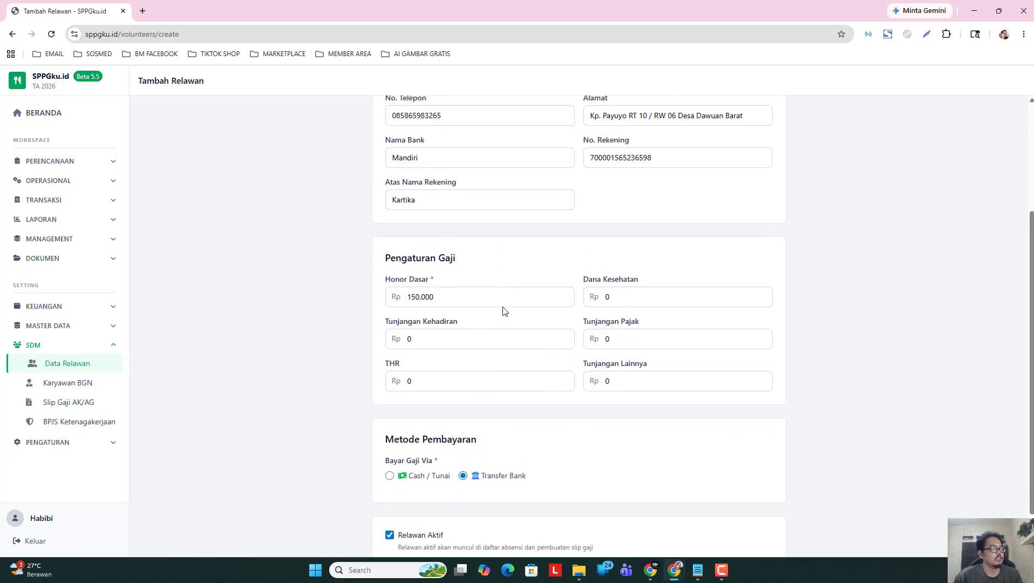
pyautogui.scroll(3, 507, 264)
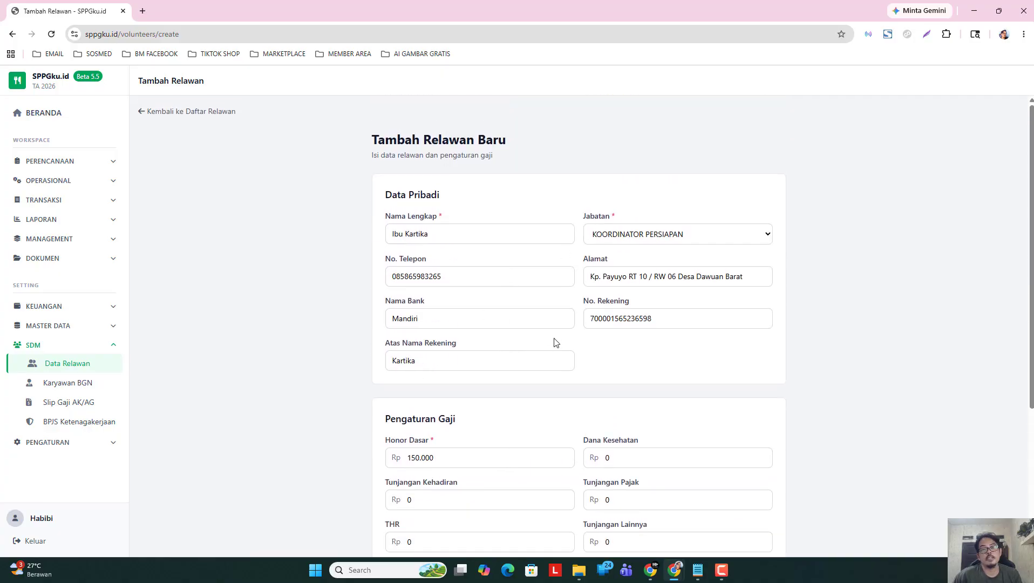
pyautogui.scroll(-3, 555, 345)
pyautogui.scroll(-1, 548, 351)
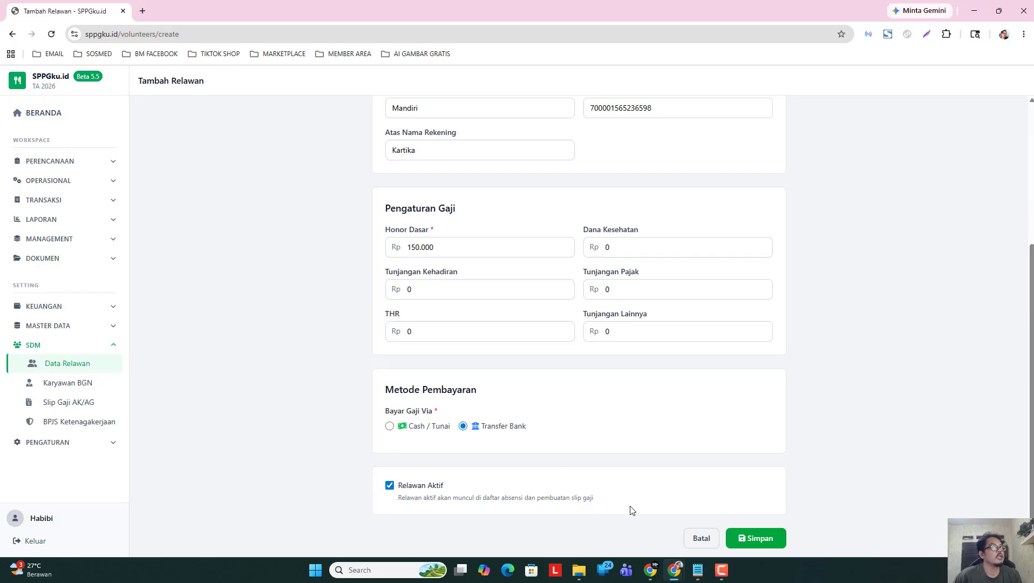
# Save the KOORDINATOR PERSIAPAN volunteer and open another Tambah Relawan form.
pyautogui.click(748, 542)
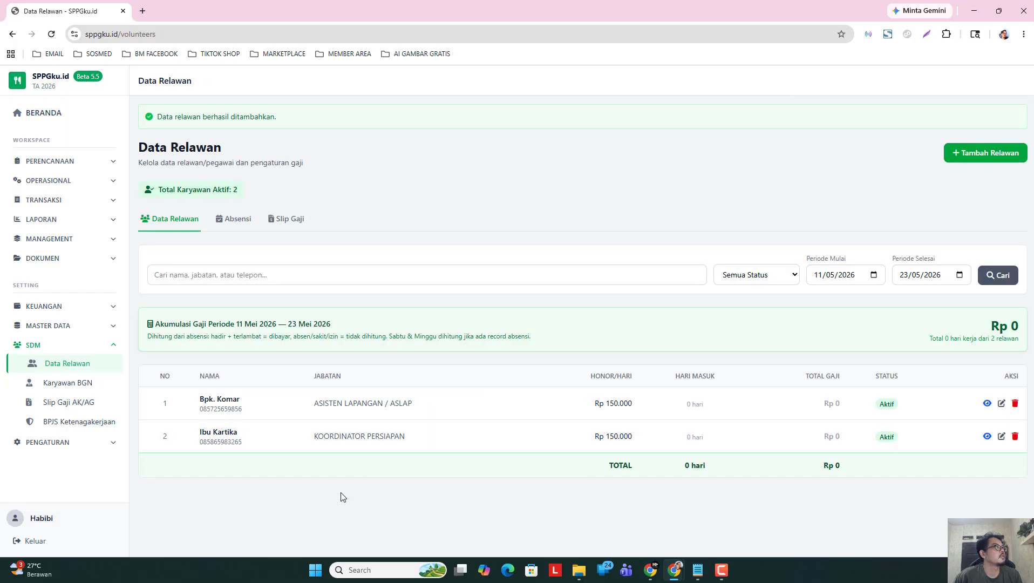
pyautogui.click(969, 155)
# Try the Jabatan options, reset it to unselected, and return to the volunteer list unsaved.
pyautogui.click(621, 241)
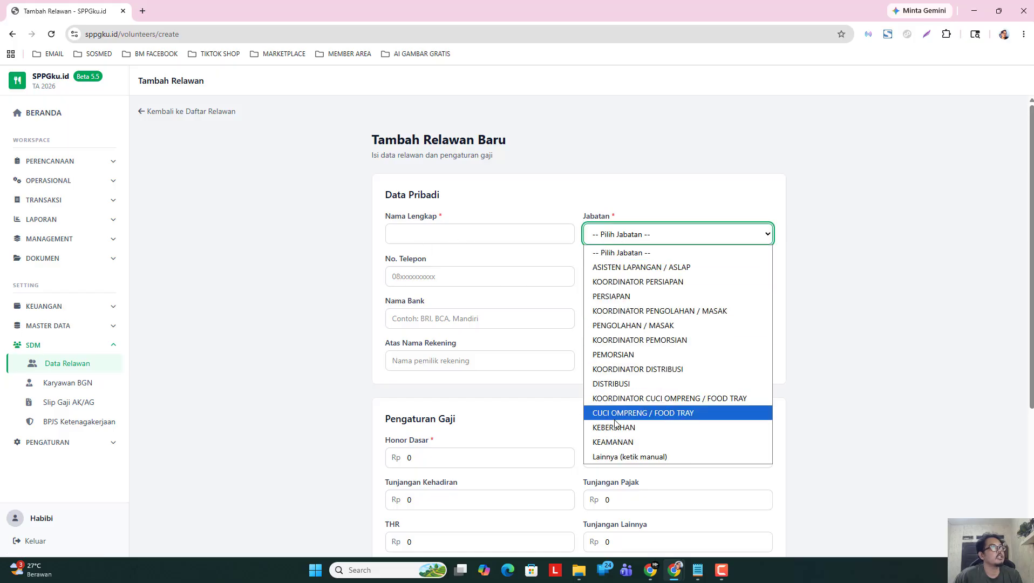
pyautogui.click(502, 249)
pyautogui.click(638, 240)
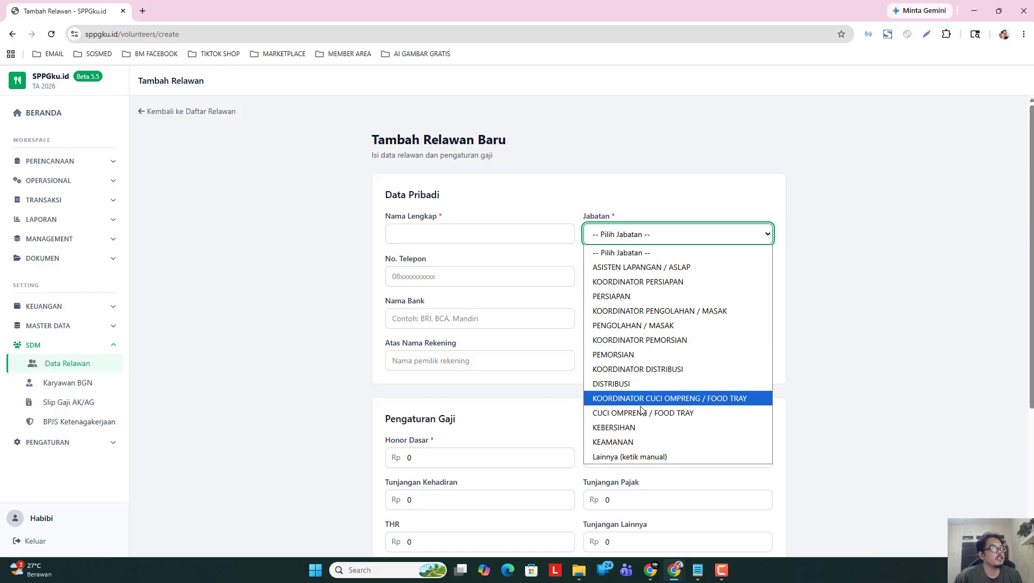
pyautogui.click(683, 458)
pyautogui.click(647, 260)
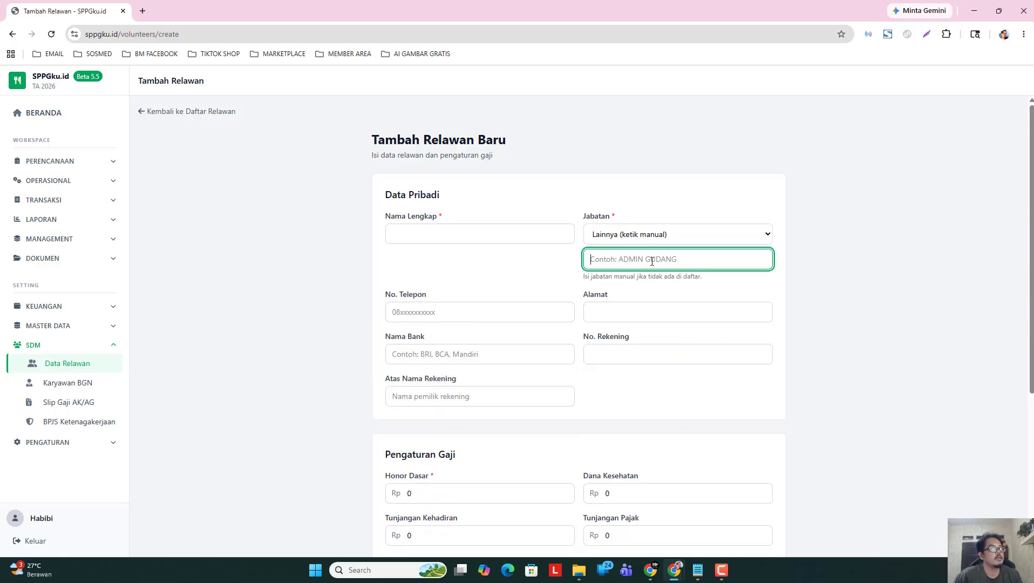
pyautogui.click(621, 238)
pyautogui.click(626, 254)
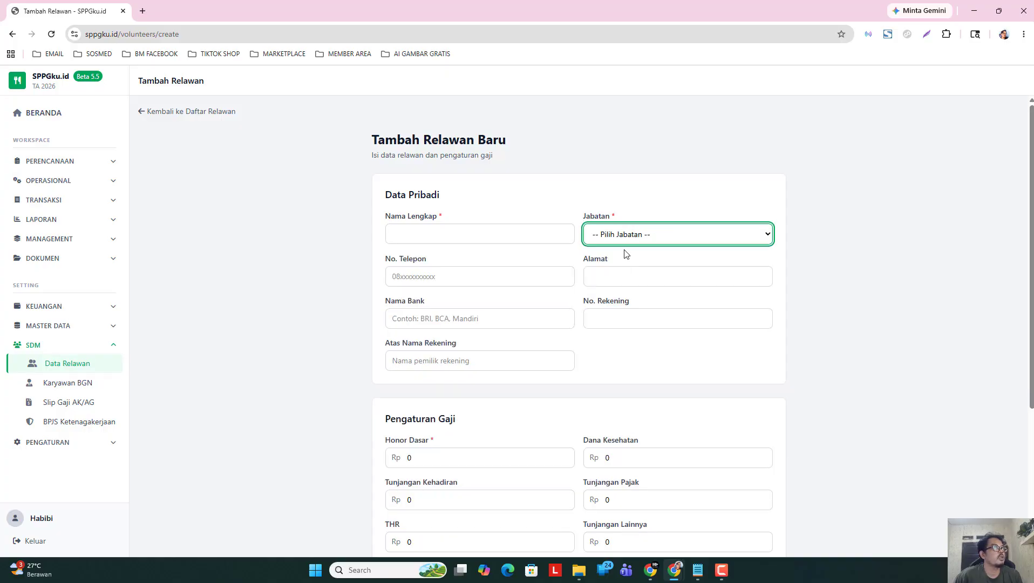
pyautogui.click(407, 261)
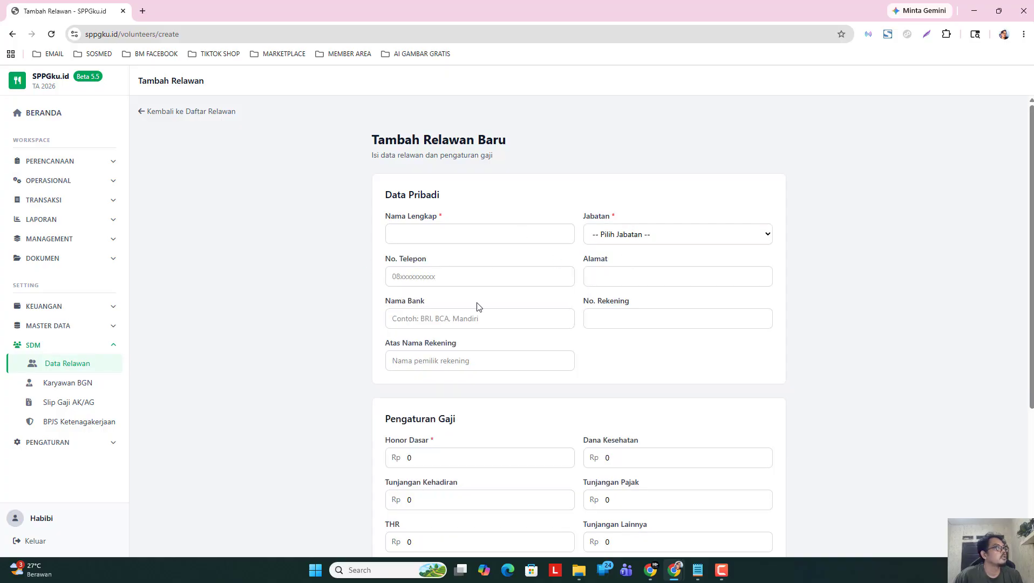
pyautogui.scroll(-4, 524, 390)
pyautogui.scroll(1, 528, 386)
pyautogui.scroll(-1, 528, 395)
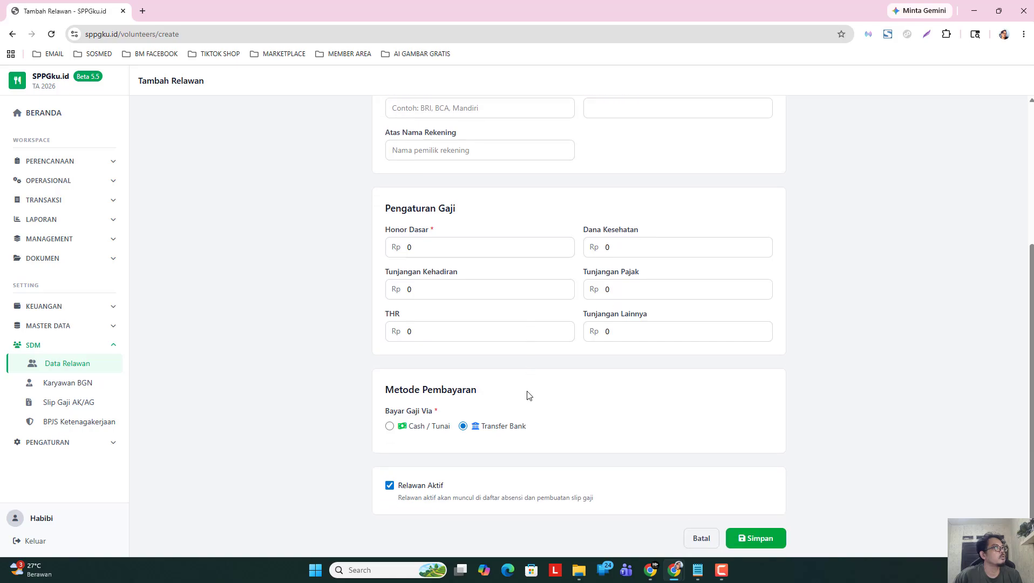
pyautogui.scroll(4, 528, 389)
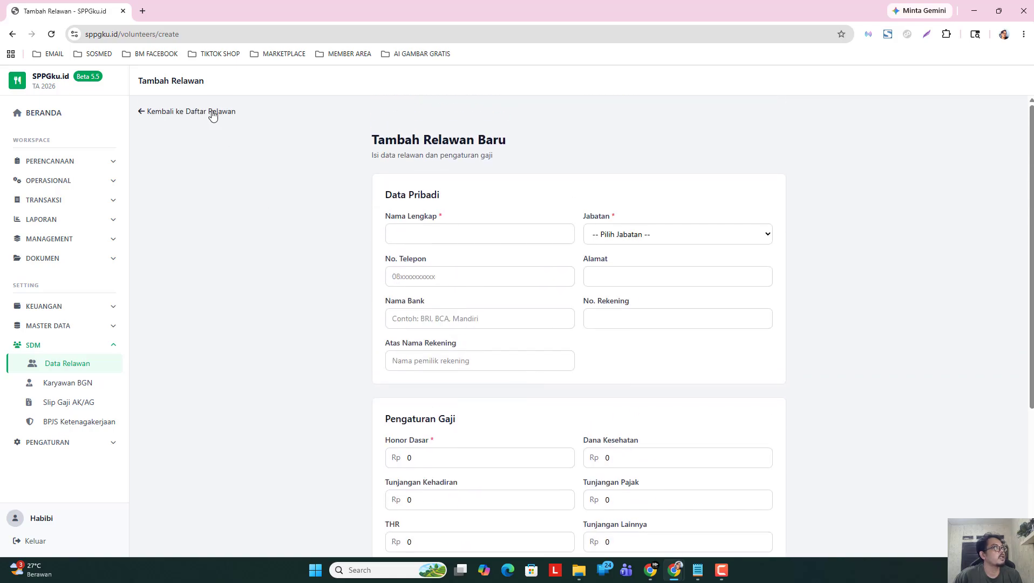
pyautogui.click(213, 112)
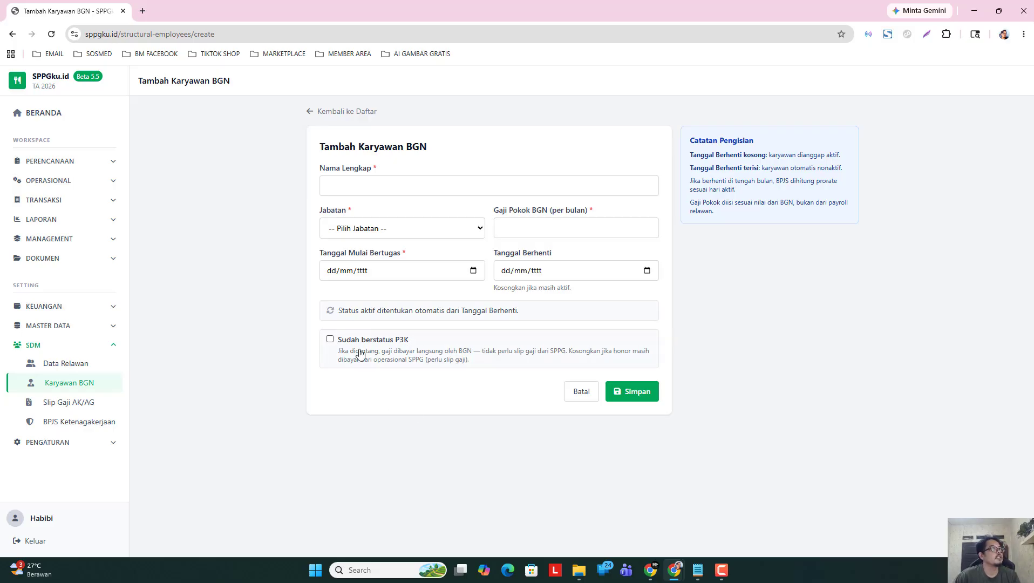
# Set the BGN employee's Jabatan to KA - Kepala SPPG, then open the Akun page in a new tab.
pyautogui.click(437, 231)
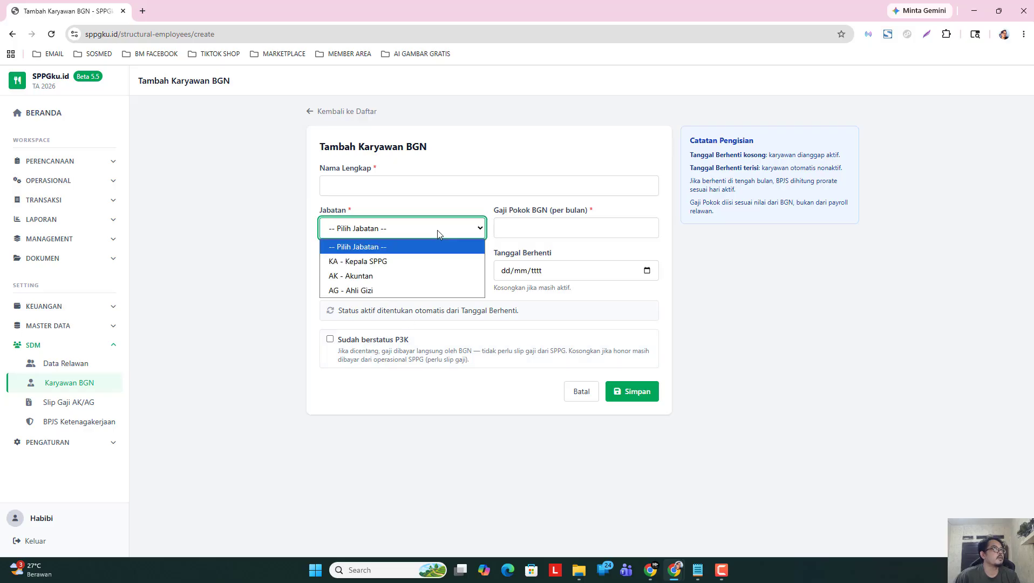
pyautogui.click(397, 261)
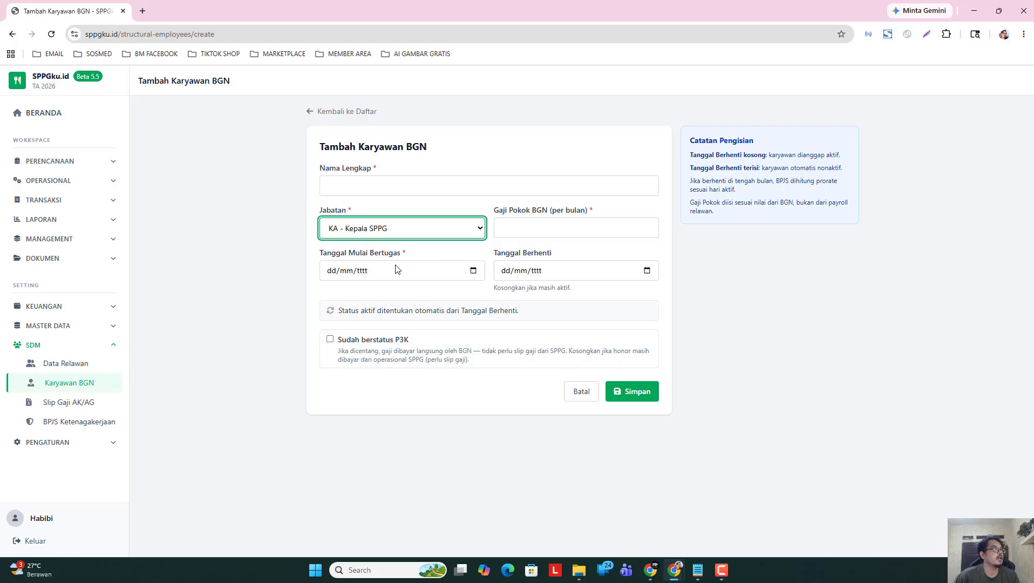
pyautogui.click(523, 226)
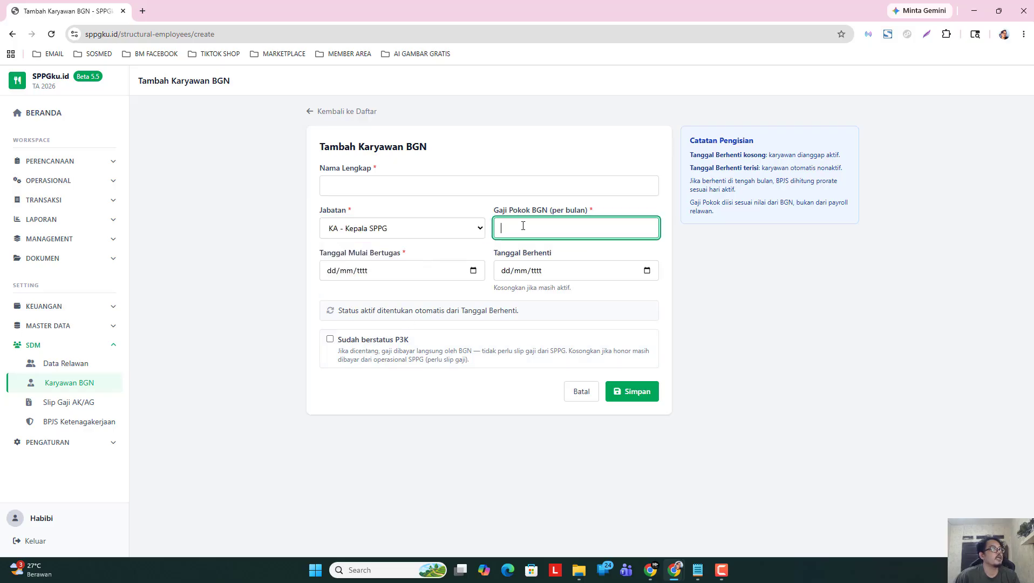
pyautogui.click(408, 189)
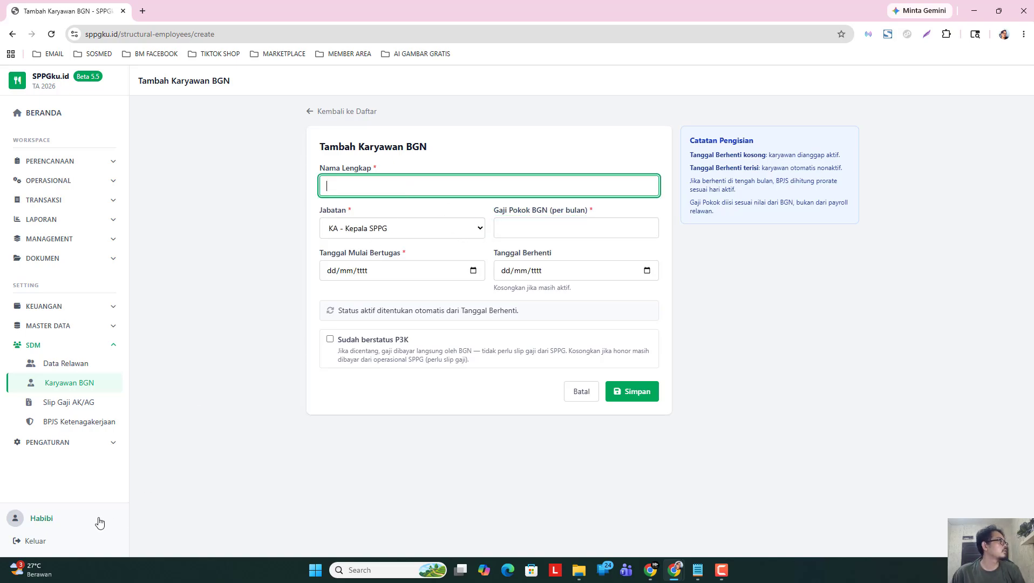
pyautogui.rightClick(51, 525)
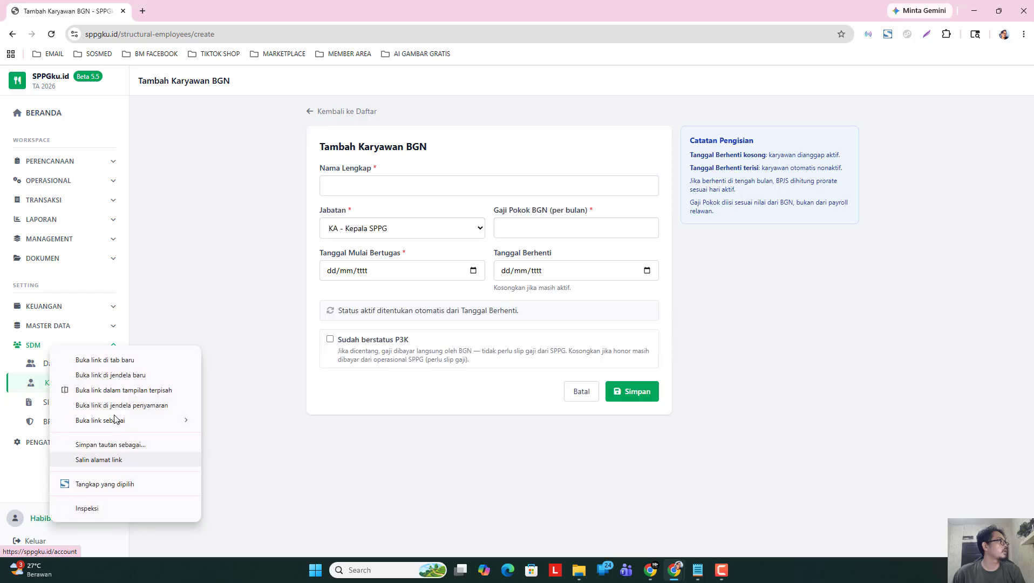
pyautogui.click(133, 359)
# Open the Profil SPPG page in a new tab and close the account page tab.
pyautogui.click(178, 11)
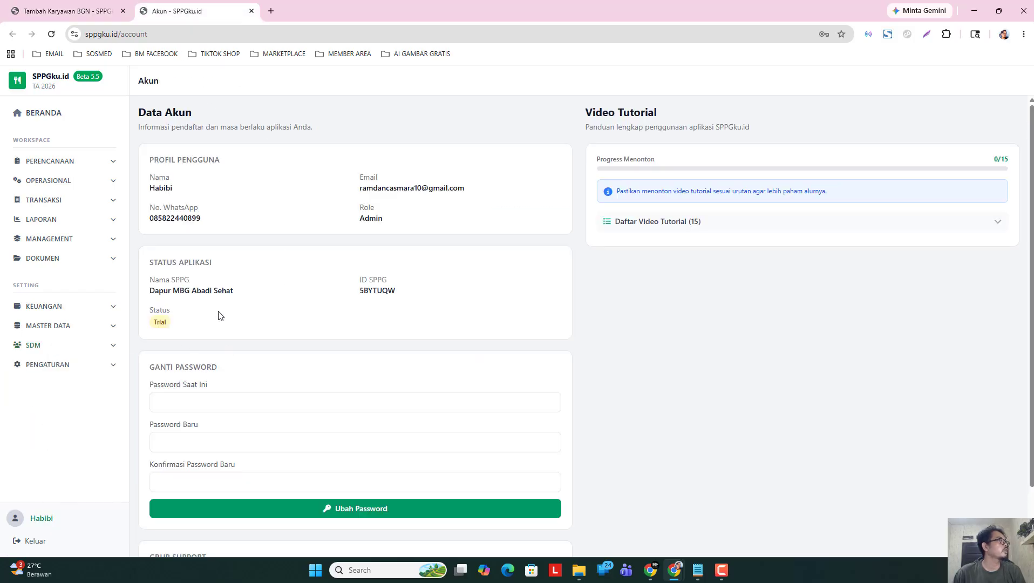
pyautogui.click(47, 364)
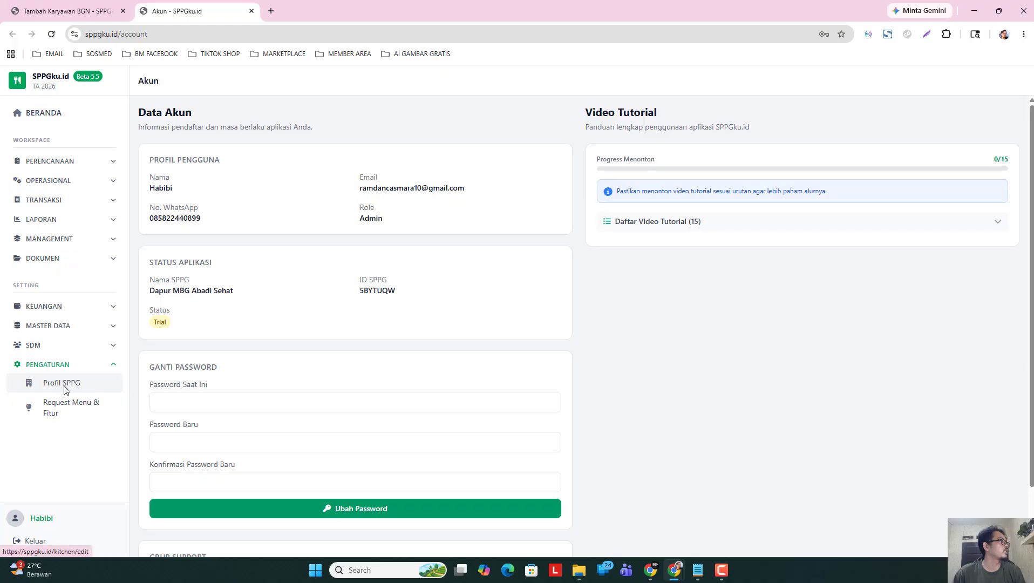
pyautogui.rightClick(60, 388)
pyautogui.click(138, 224)
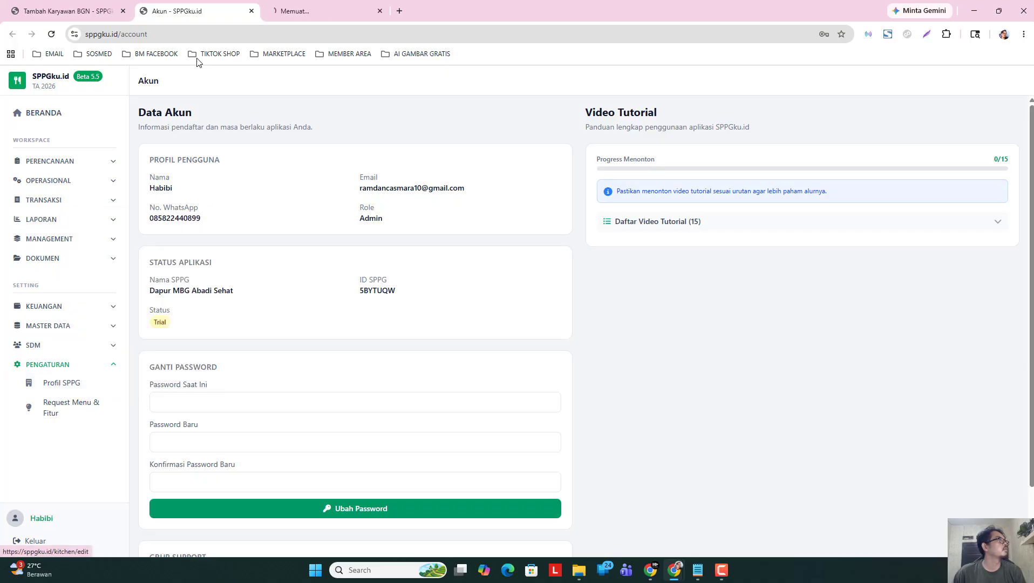
pyautogui.click(252, 11)
# Copy the KA SPPG's full name from the profile and return to the Tambah Karyawan BGN form.
pyautogui.scroll(-3, 448, 349)
pyautogui.scroll(-3, 450, 354)
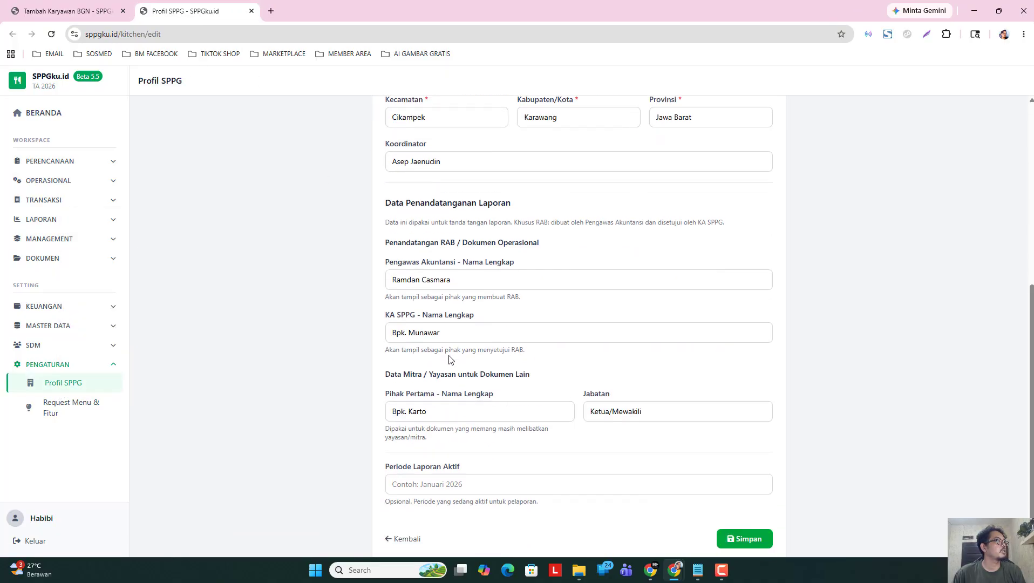
pyautogui.doubleClick(418, 419)
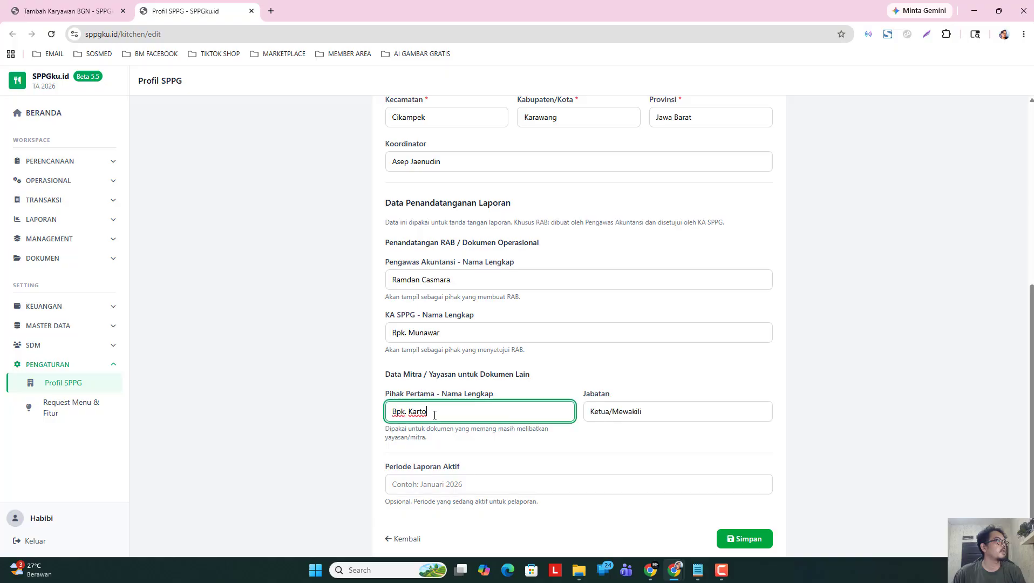
pyautogui.tripleClick(445, 337)
pyautogui.hotkey('ctrl', 'c')
pyautogui.rightClick(445, 336)
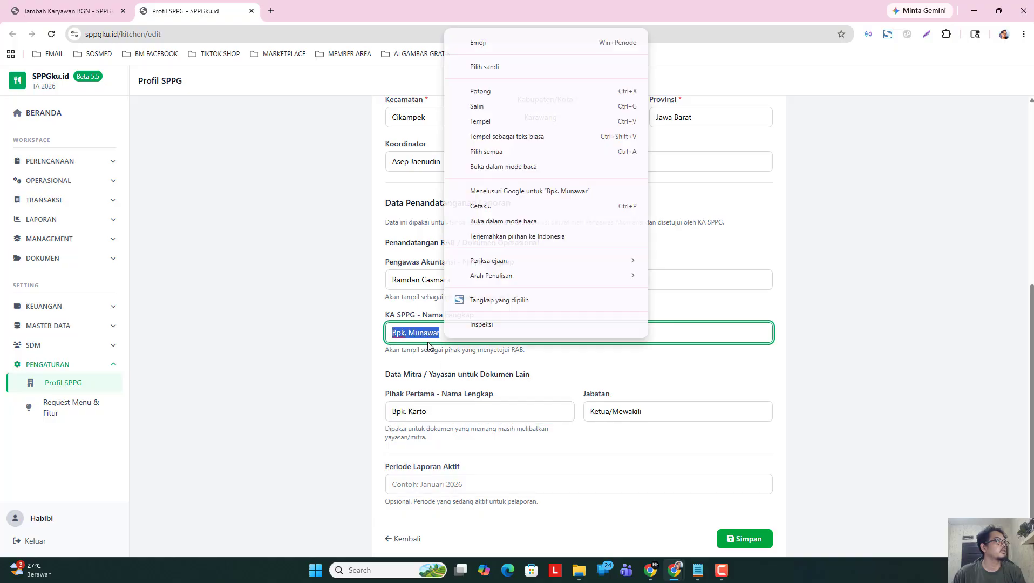
pyautogui.click(492, 108)
pyautogui.click(96, 12)
# Paste the KA SPPG's name into Nama Lengkap and enter a 7.000.000 base salary.
pyautogui.click(380, 188)
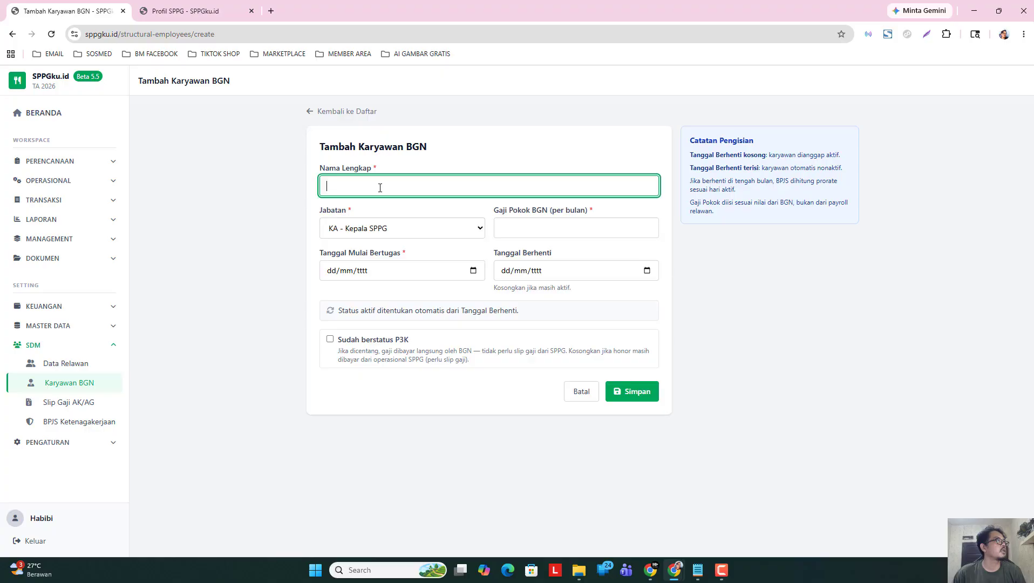
pyautogui.rightClick(380, 187)
pyautogui.click(437, 316)
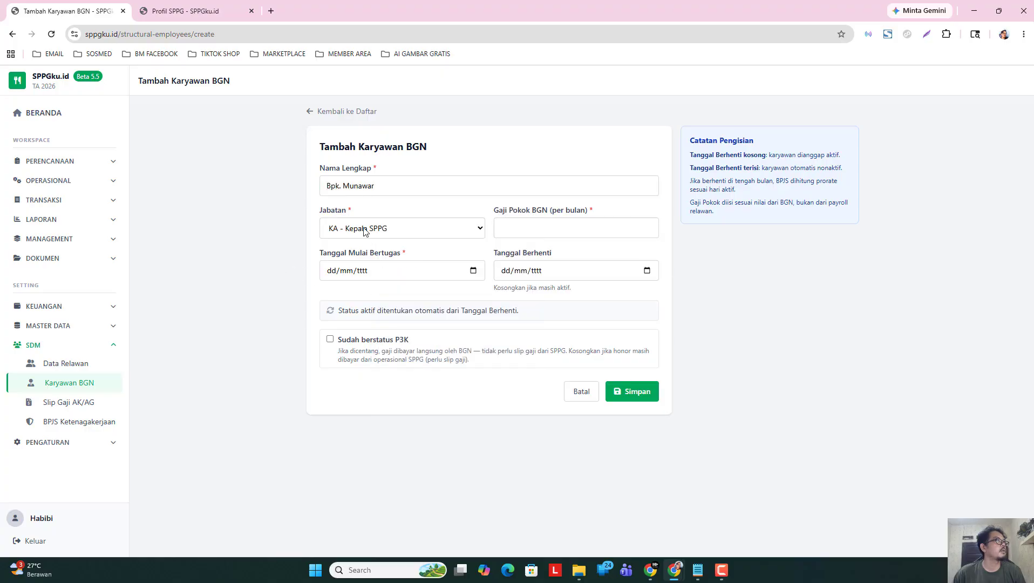
pyautogui.click(527, 227)
pyautogui.write('7')
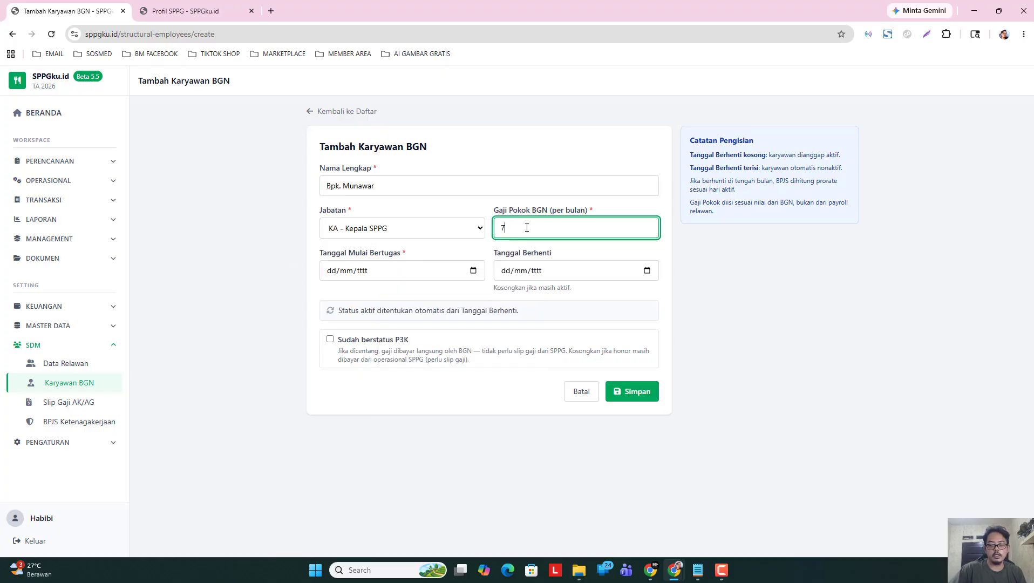
pyautogui.write('.000.000')
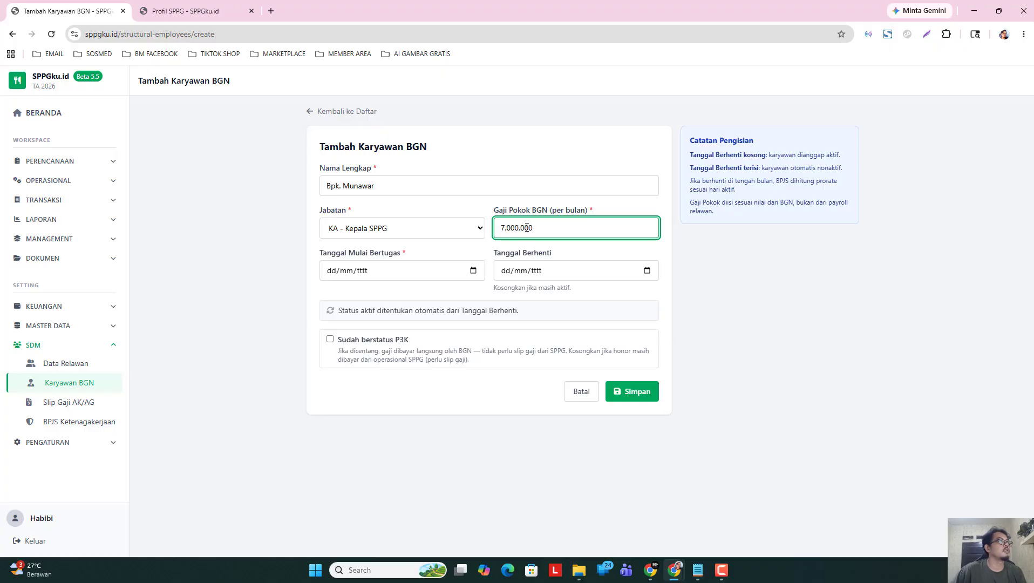
# Mark the employee as Sudah berstatus P3K, set start date 11/05/2026, and save.
pyautogui.click(346, 339)
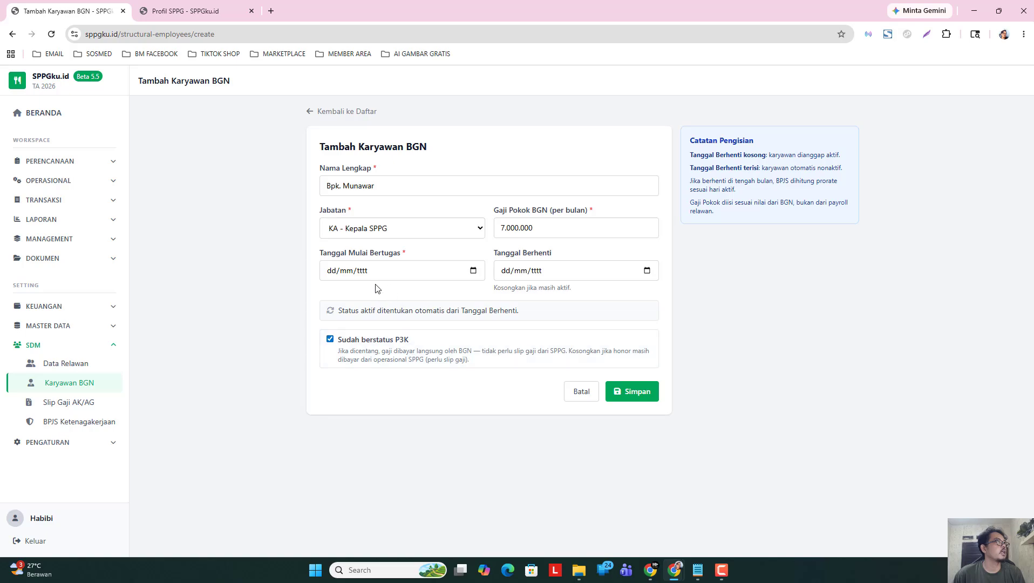
pyautogui.click(474, 271)
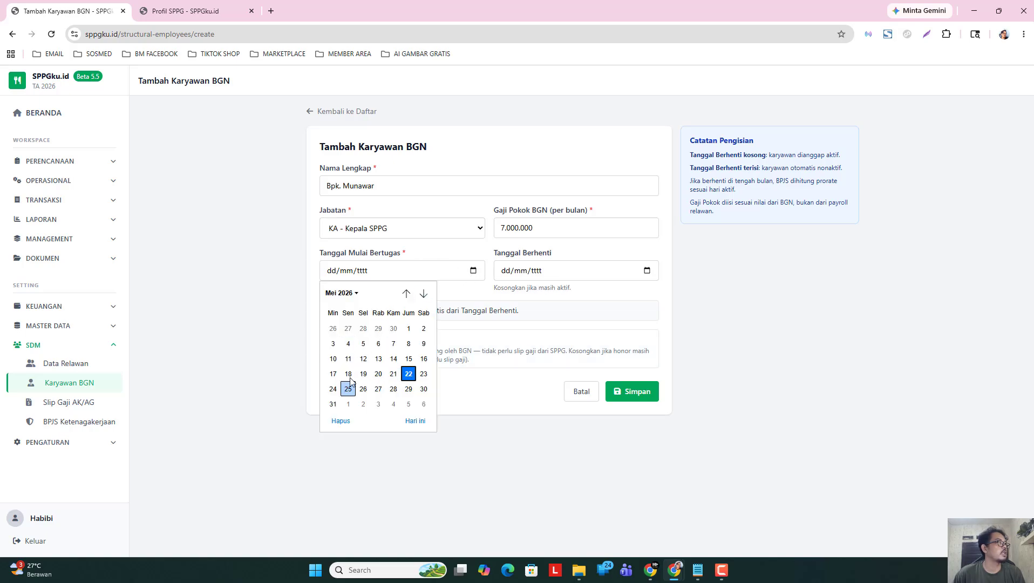
pyautogui.click(348, 359)
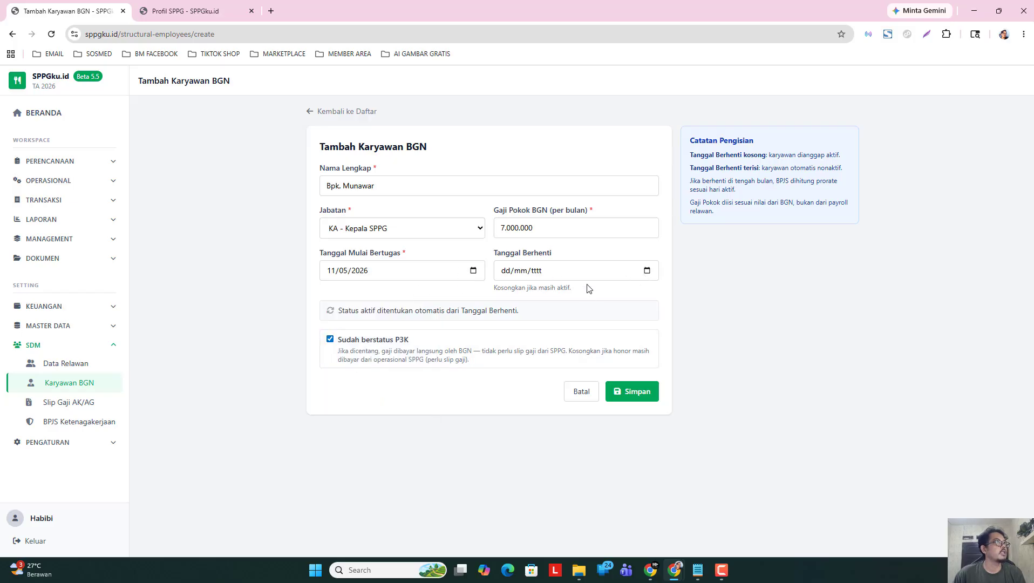
pyautogui.click(393, 183)
pyautogui.click(261, 204)
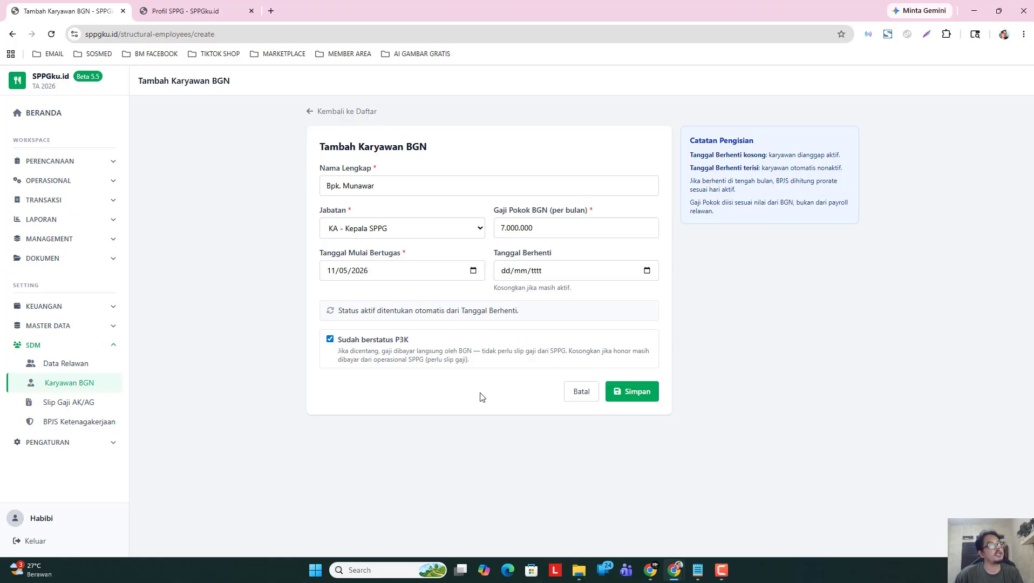
pyautogui.click(643, 394)
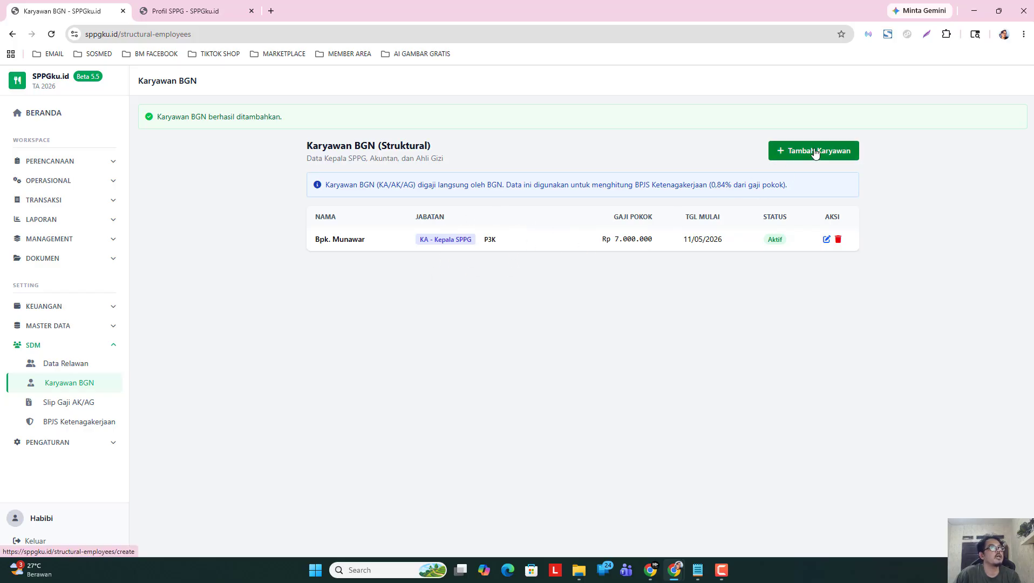
# Enter the accountant's full name, Jabatan AK - Akuntan, and Gaji Pokok 5.000.000.
pyautogui.click(389, 183)
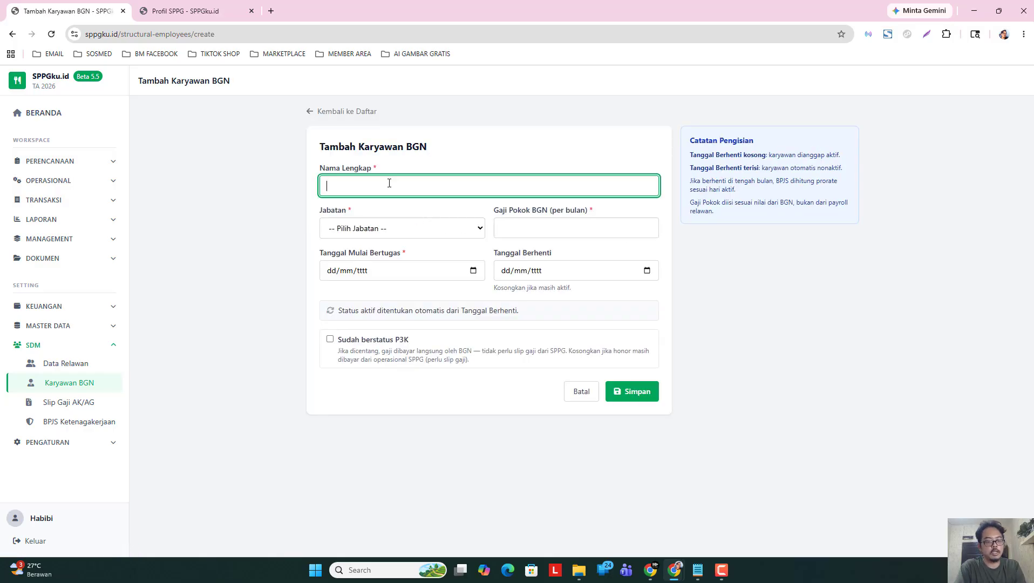
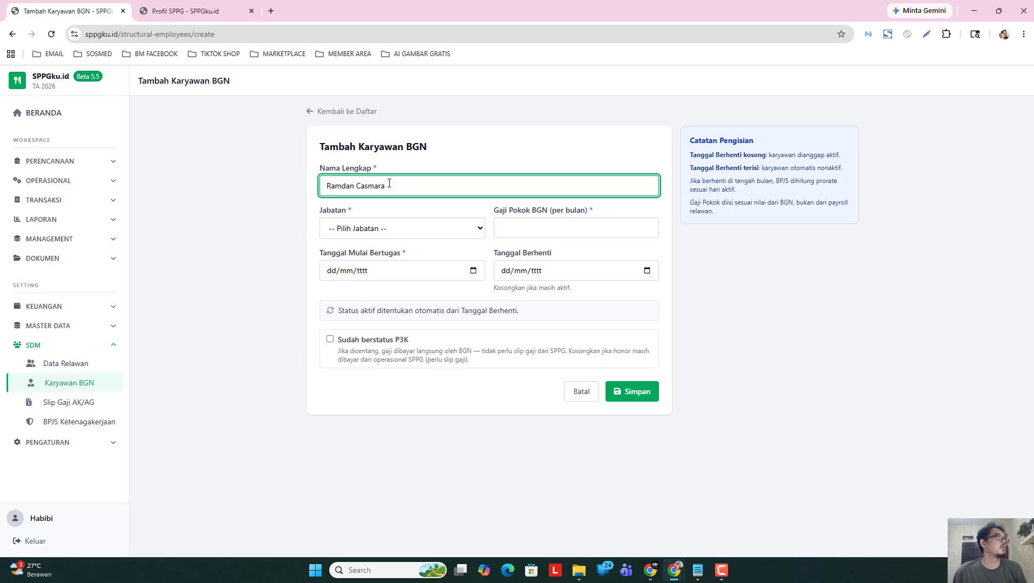
pyautogui.click(438, 227)
pyautogui.click(386, 274)
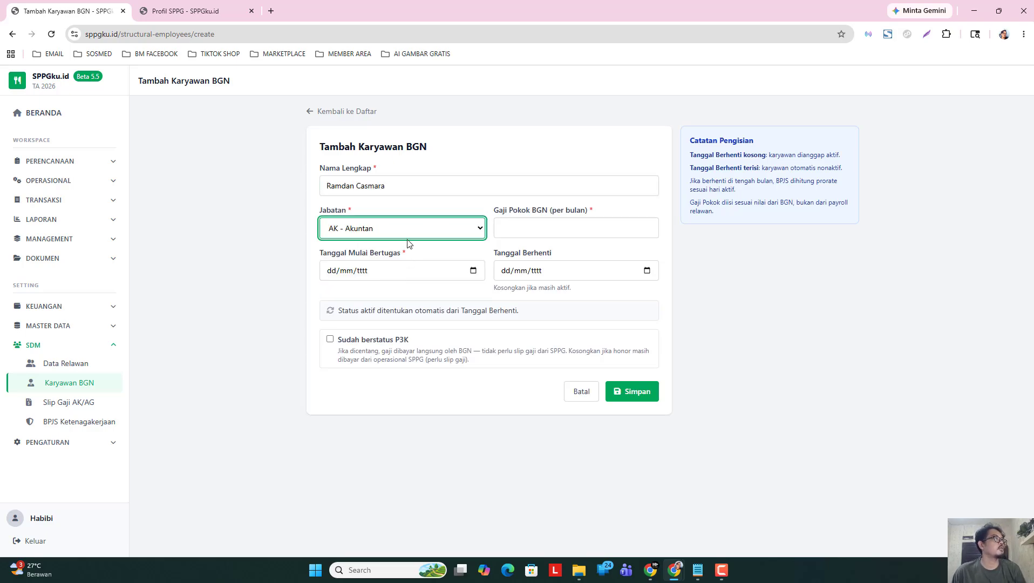
pyautogui.click(521, 231)
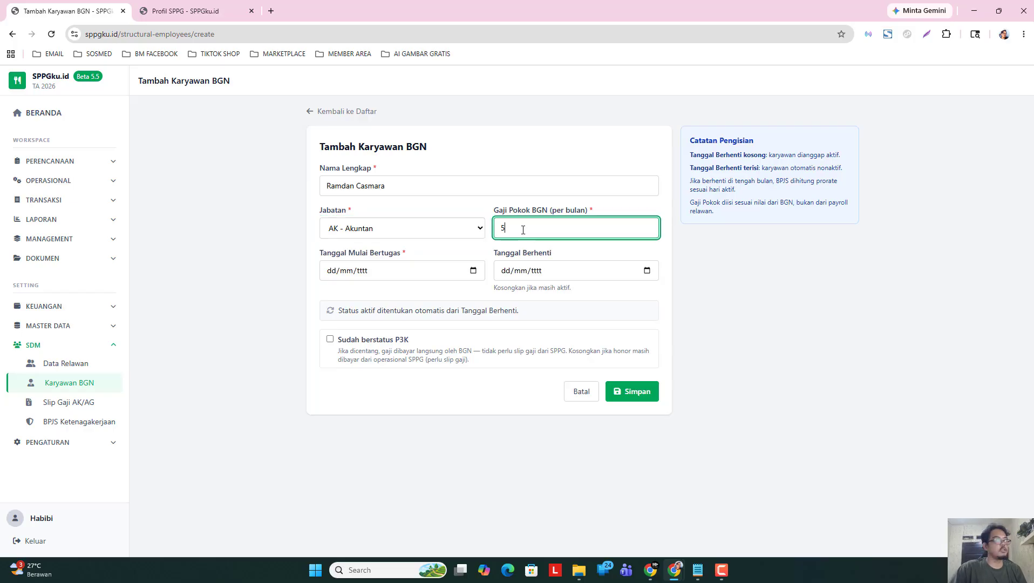
pyautogui.write('5.000.000')
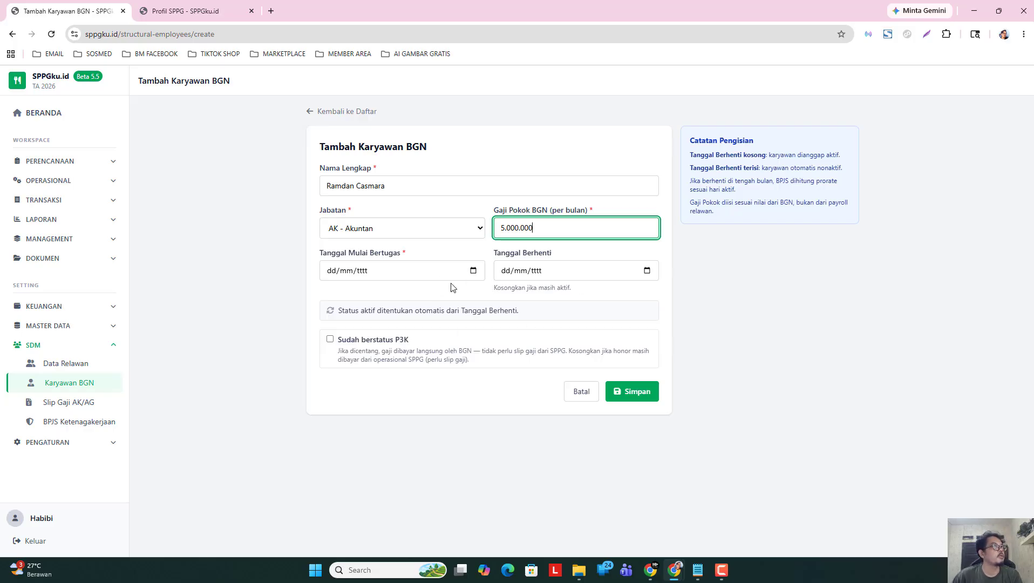
# Set the accountant's start date to 11/05/2026 and save the record.
pyautogui.click(474, 271)
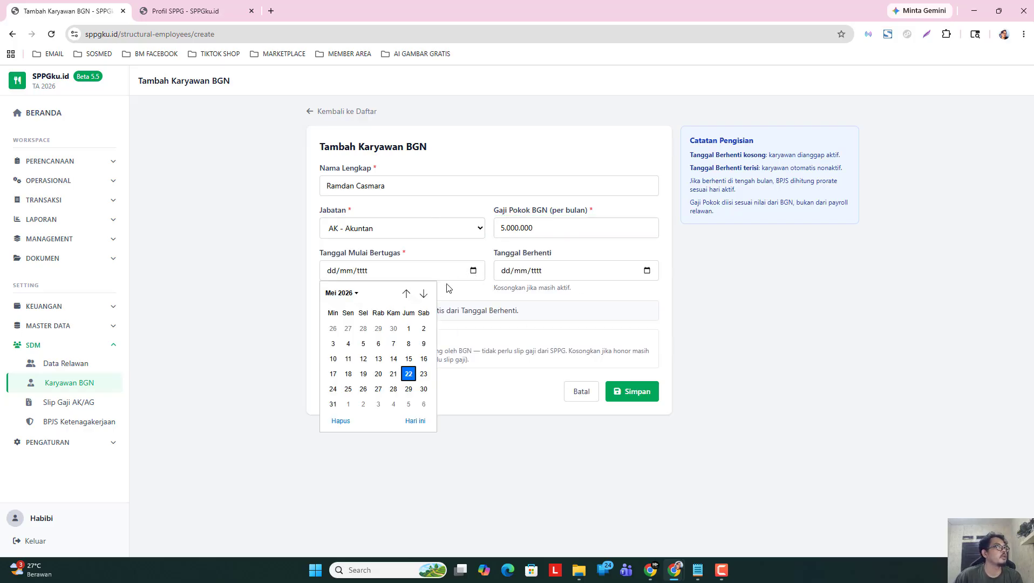
pyautogui.click(348, 359)
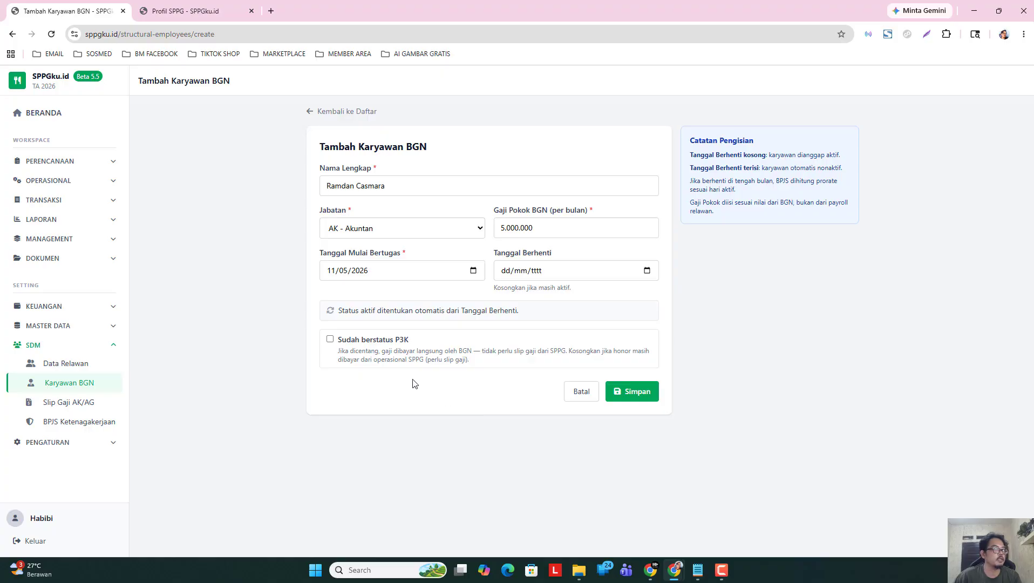
pyautogui.click(626, 395)
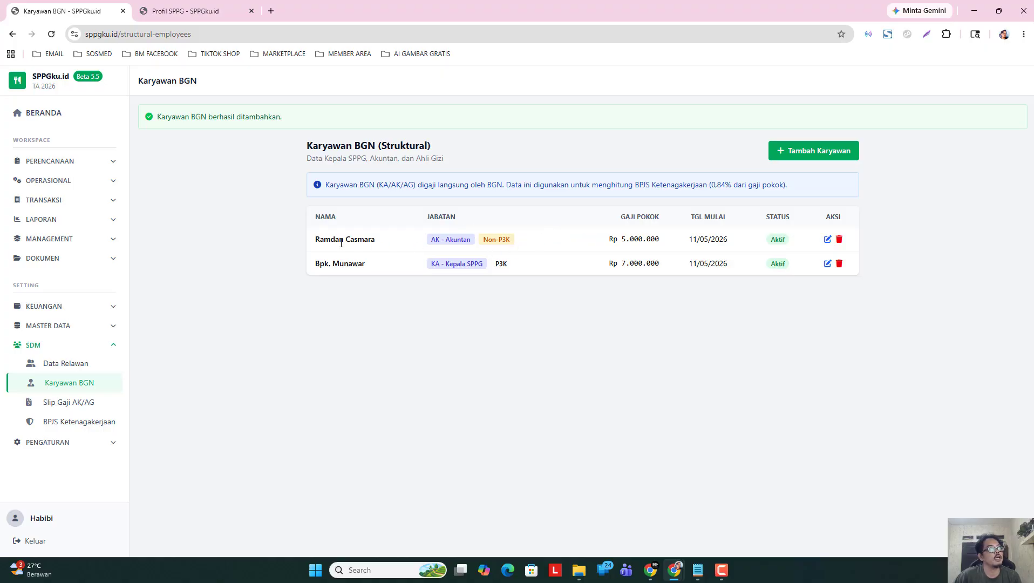
pyautogui.moveTo(314, 241); pyautogui.dragTo(849, 243)
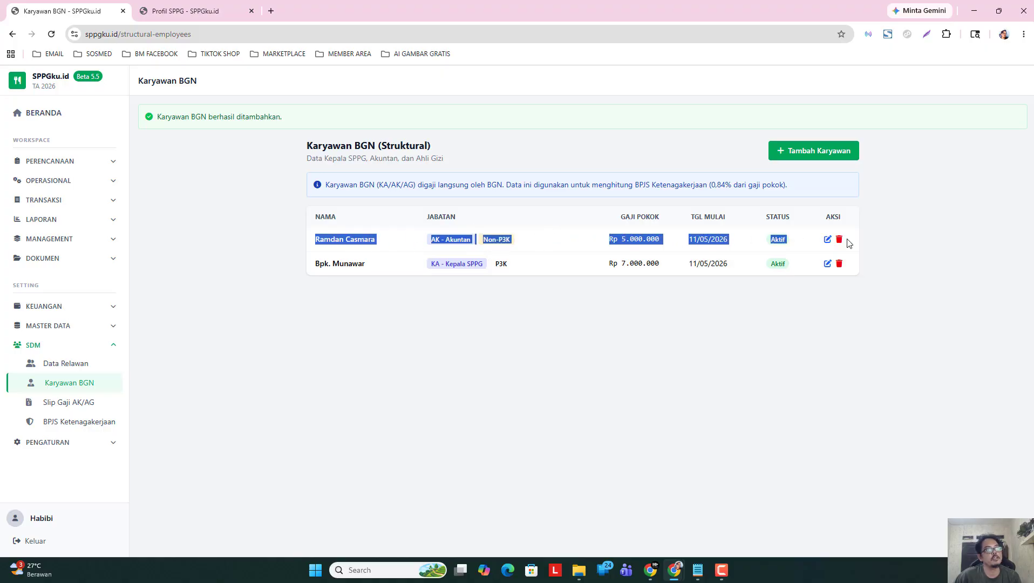
pyautogui.click(920, 277)
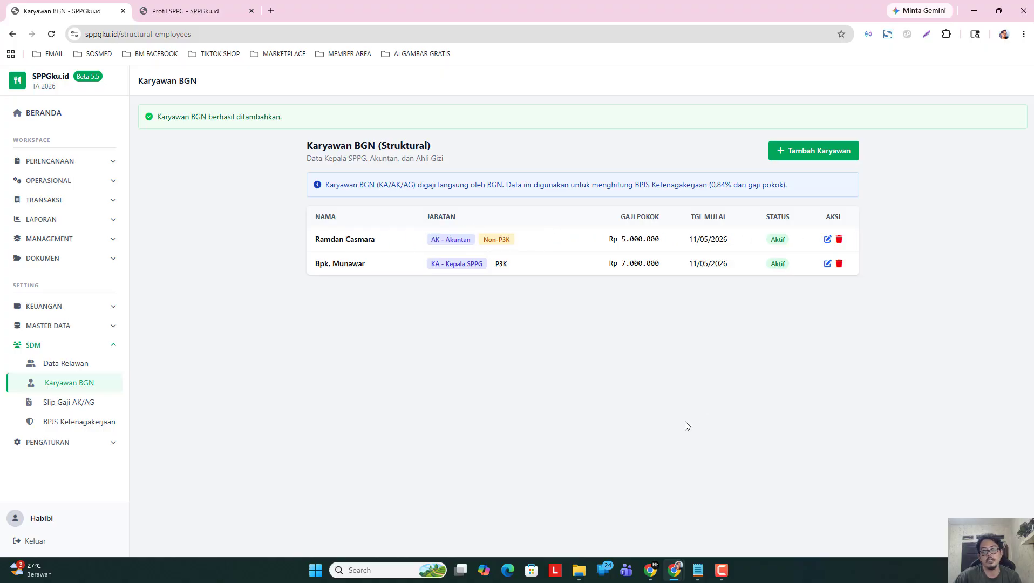
# Start a new BGN employee with the nutritionist's full name and Jabatan AG - Ahli Gizi.
pyautogui.click(810, 151)
pyautogui.click(391, 189)
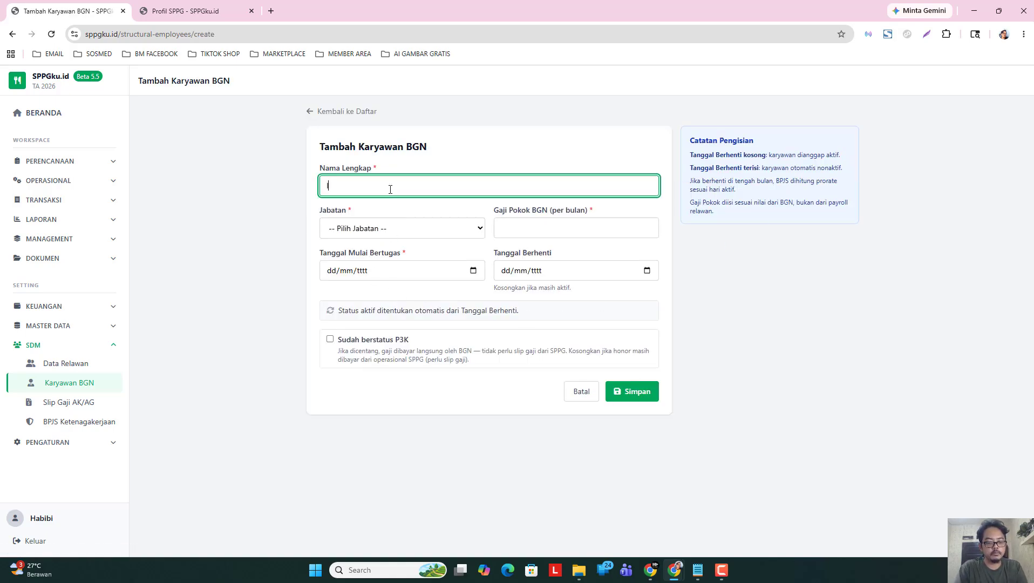
pyautogui.write('Ibu Nengsih')
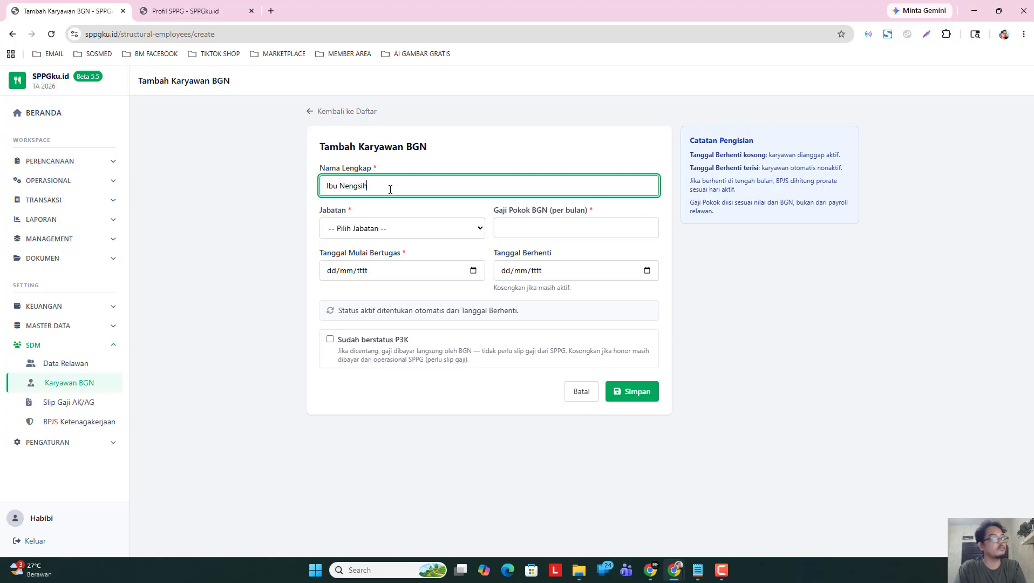
pyautogui.click(397, 229)
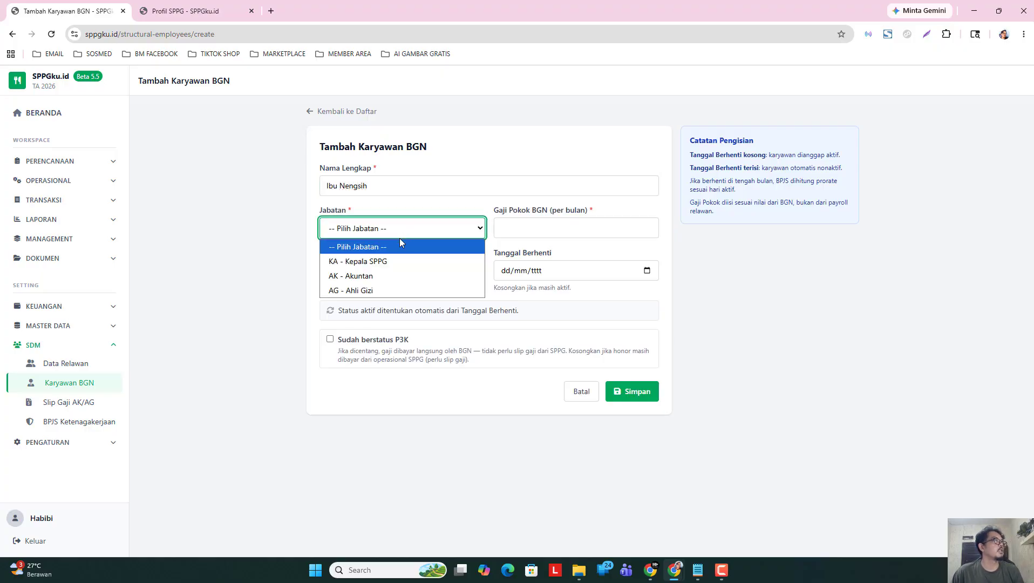
pyautogui.click(393, 291)
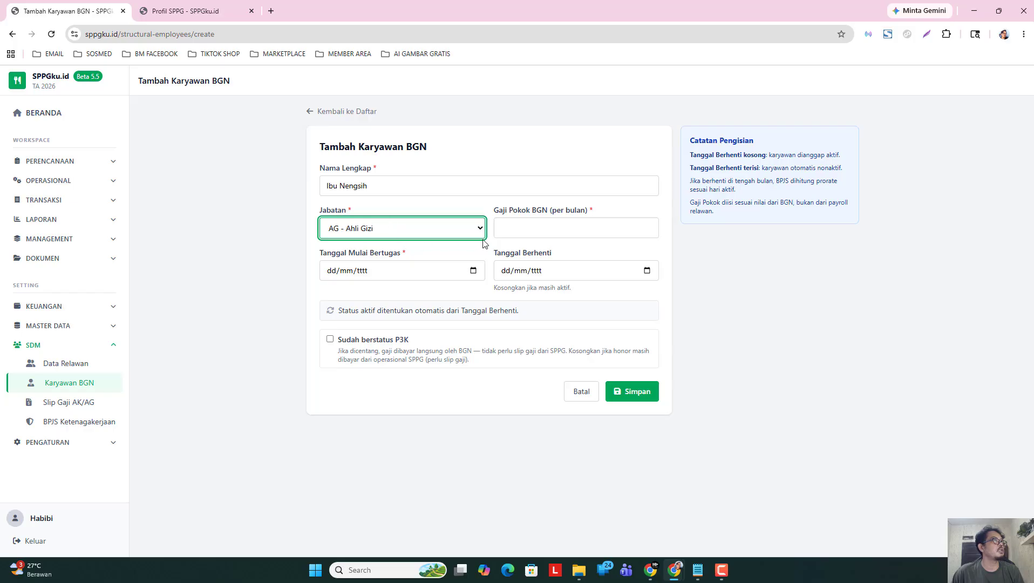
# Enter Gaji Pokok 5.000.000, set start date 11/05/2026, and save the nutritionist.
pyautogui.click(520, 227)
pyautogui.write('5.000')
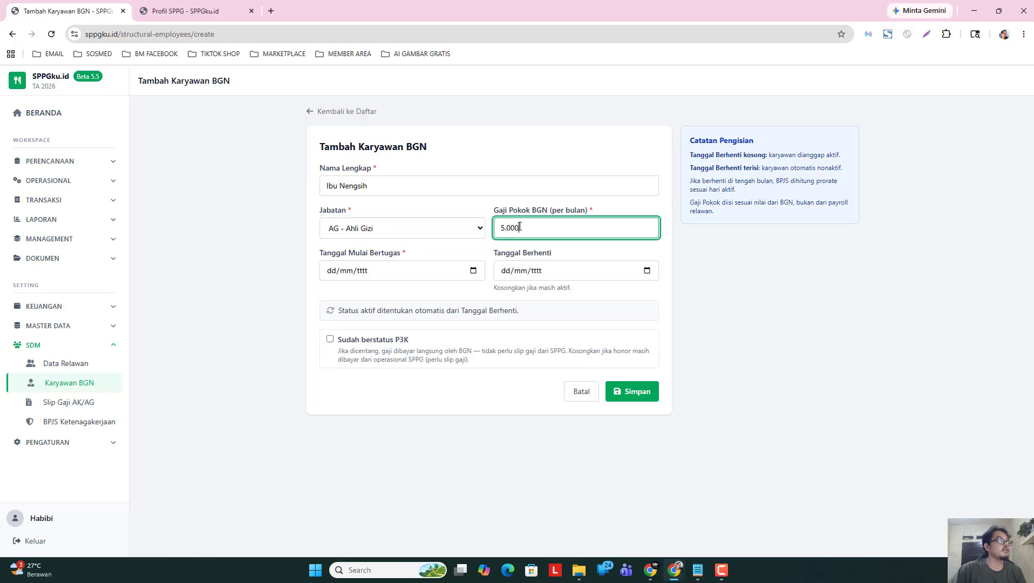
pyautogui.write('.000')
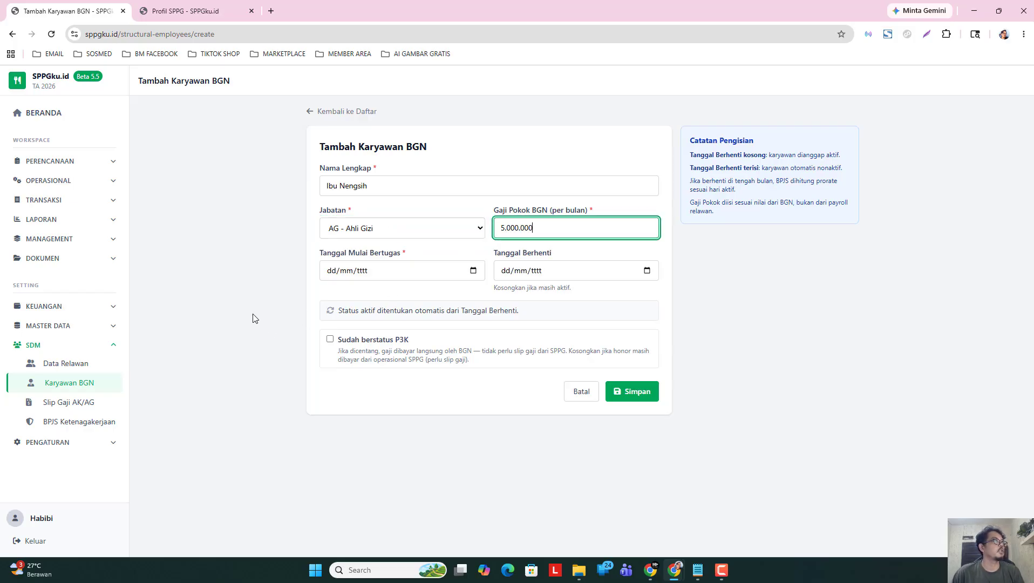
pyautogui.click(254, 319)
pyautogui.click(474, 273)
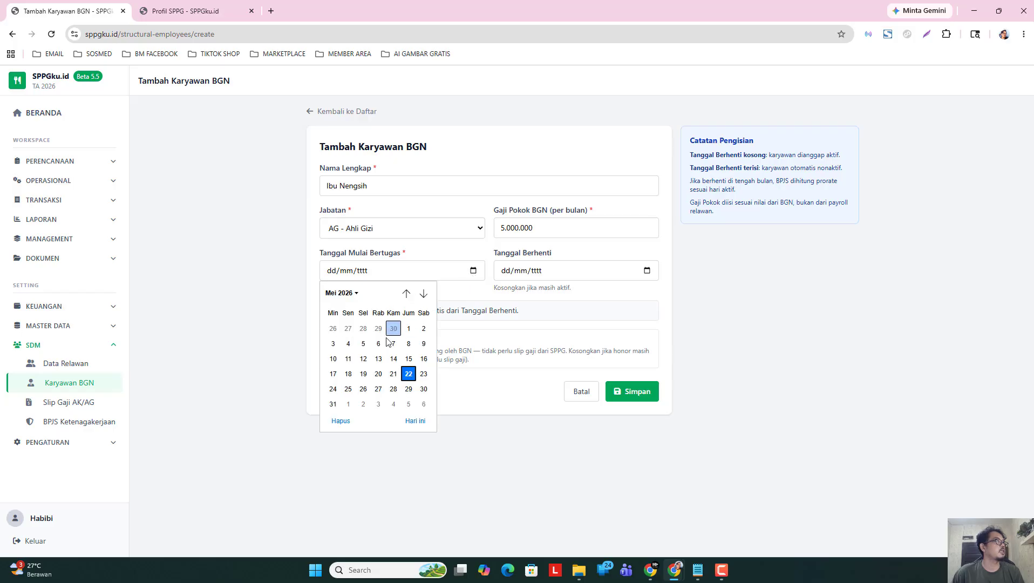
pyautogui.click(348, 359)
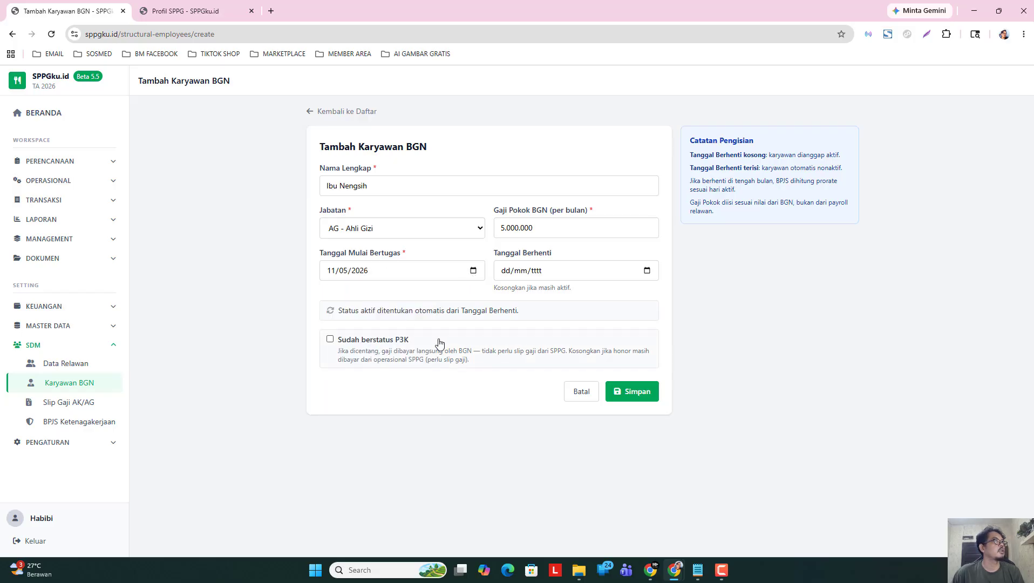
pyautogui.click(628, 396)
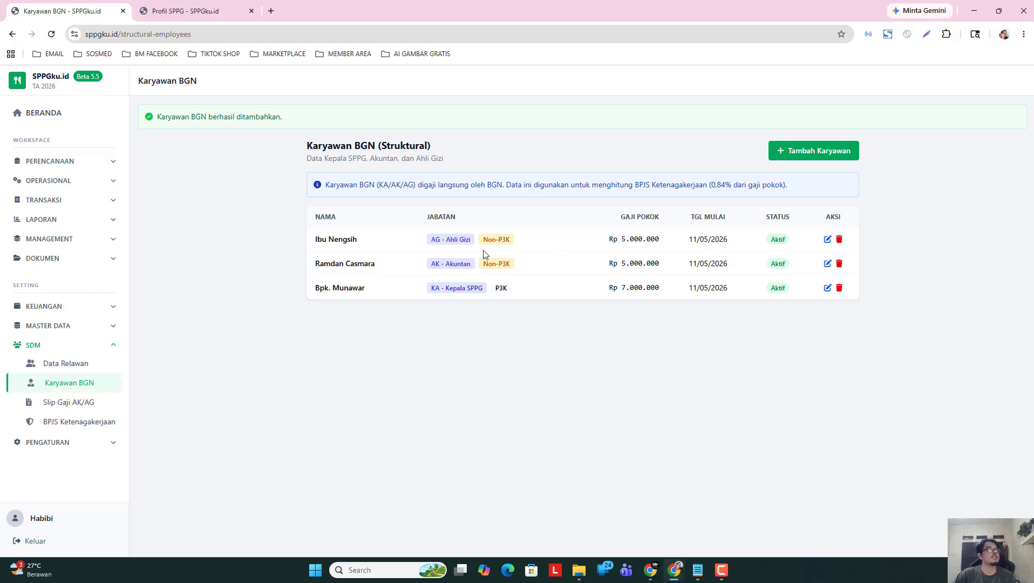
# Edit the accountant's record to Sudah berstatus P3K and save it.
pyautogui.click(828, 264)
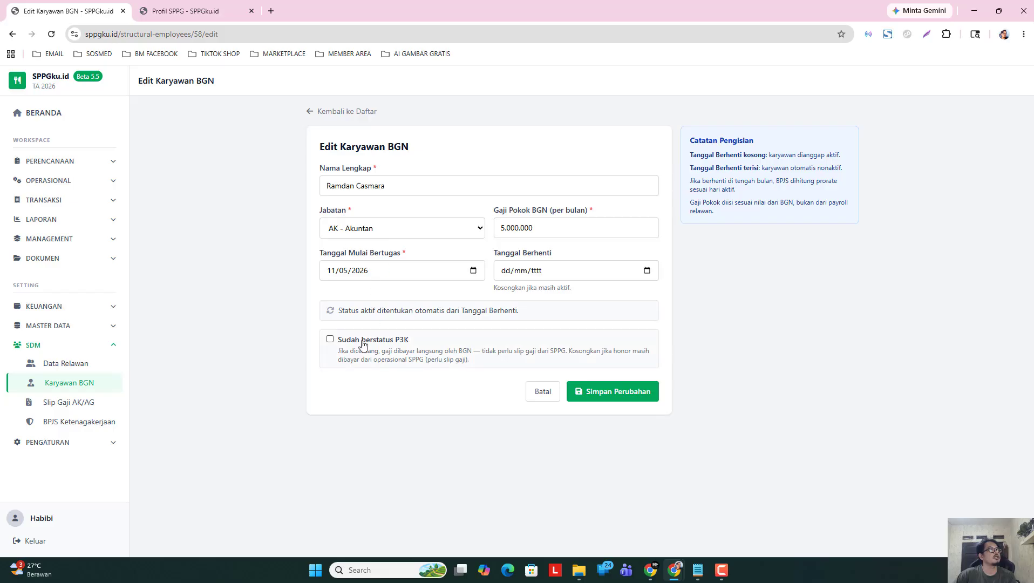
pyautogui.click(359, 340)
pyautogui.click(572, 388)
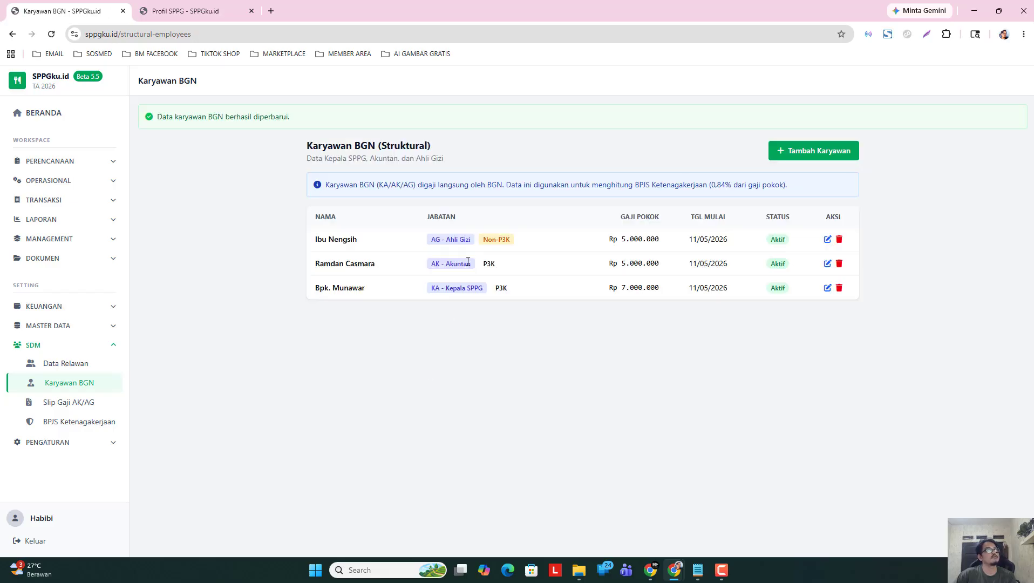
# Edit the accountant again, untick P3K, and save it back as Non-P3K.
pyautogui.click(827, 263)
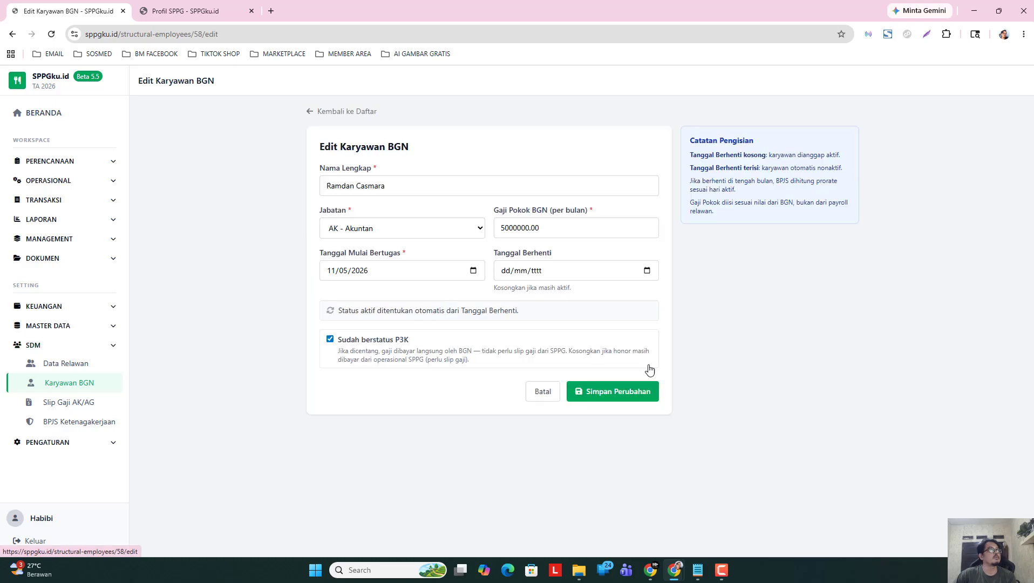
pyautogui.click(365, 343)
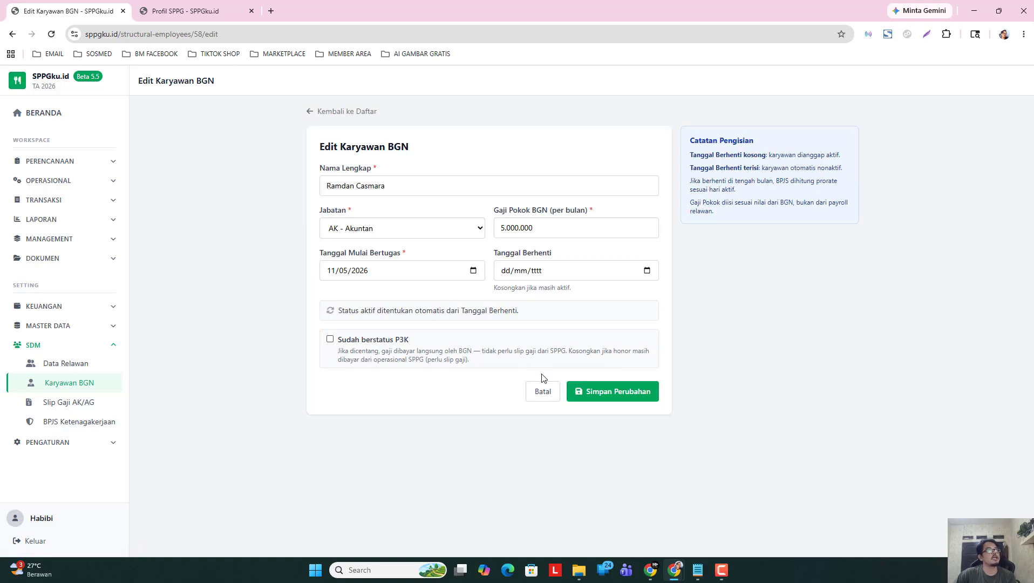
pyautogui.click(604, 398)
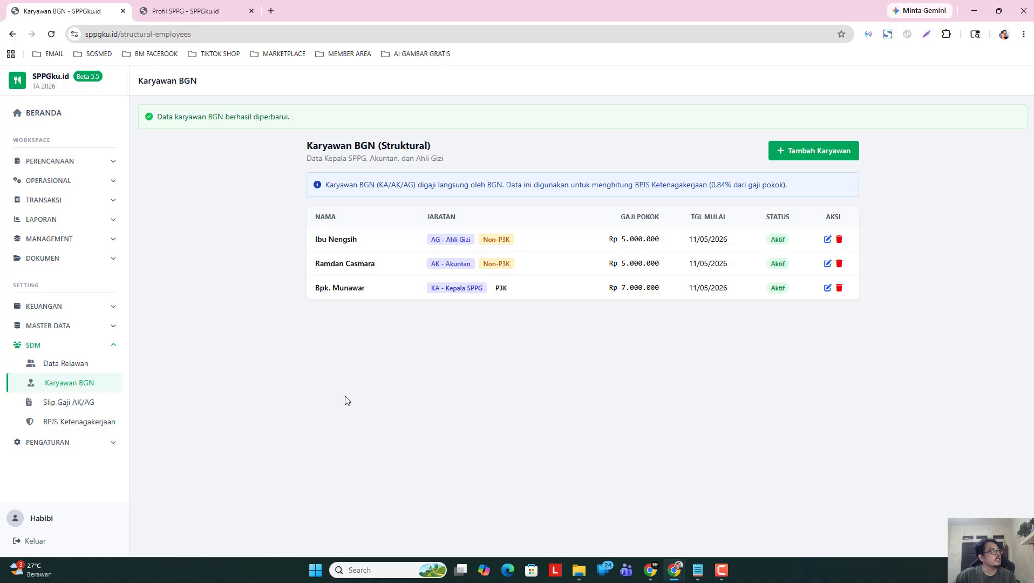
# Toggle between Data Relawan and Karyawan BGN, then expand MASTER DATA and collapse SDM.
pyautogui.click(70, 368)
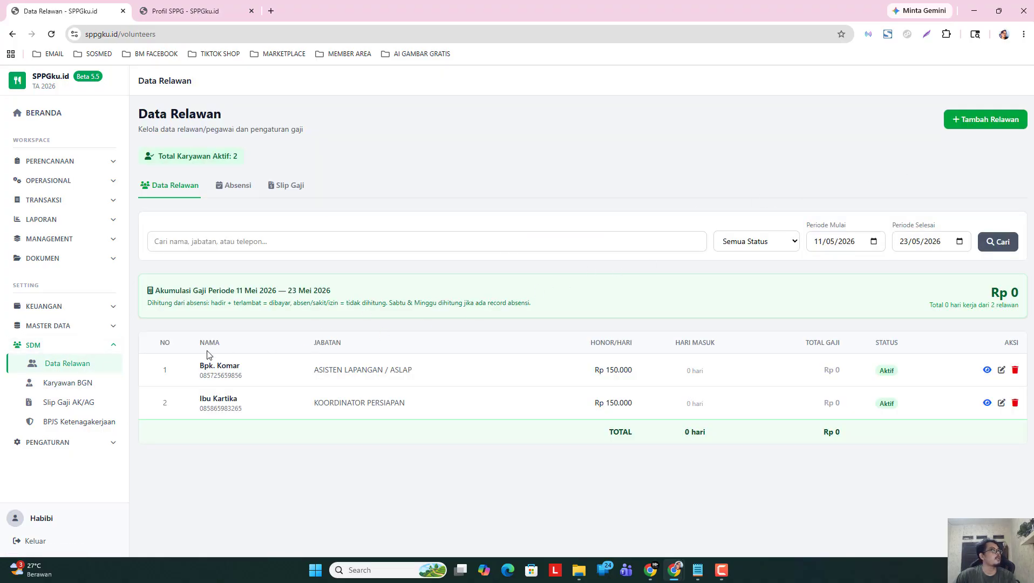
pyautogui.click(75, 386)
pyautogui.click(63, 384)
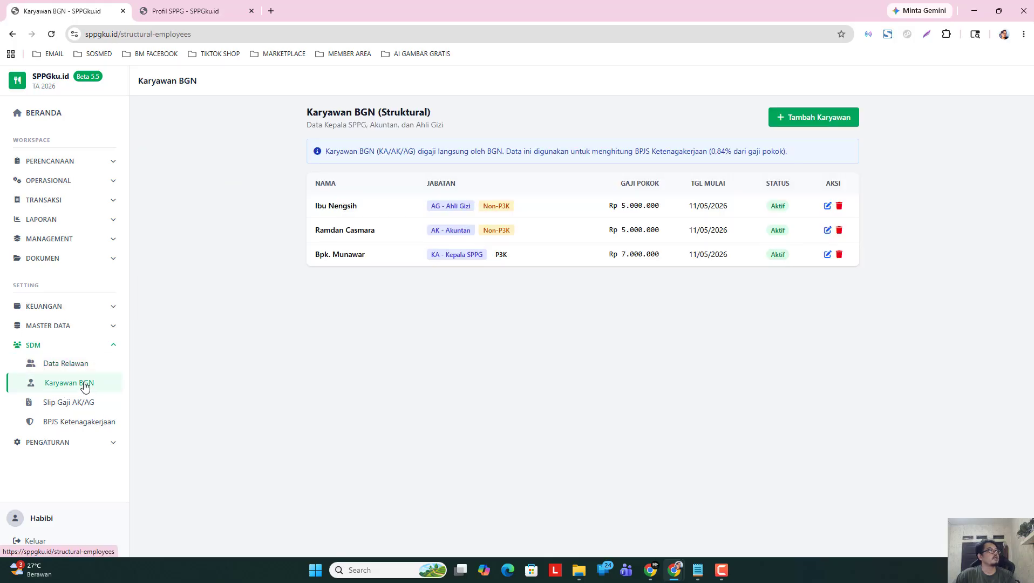
pyautogui.click(103, 362)
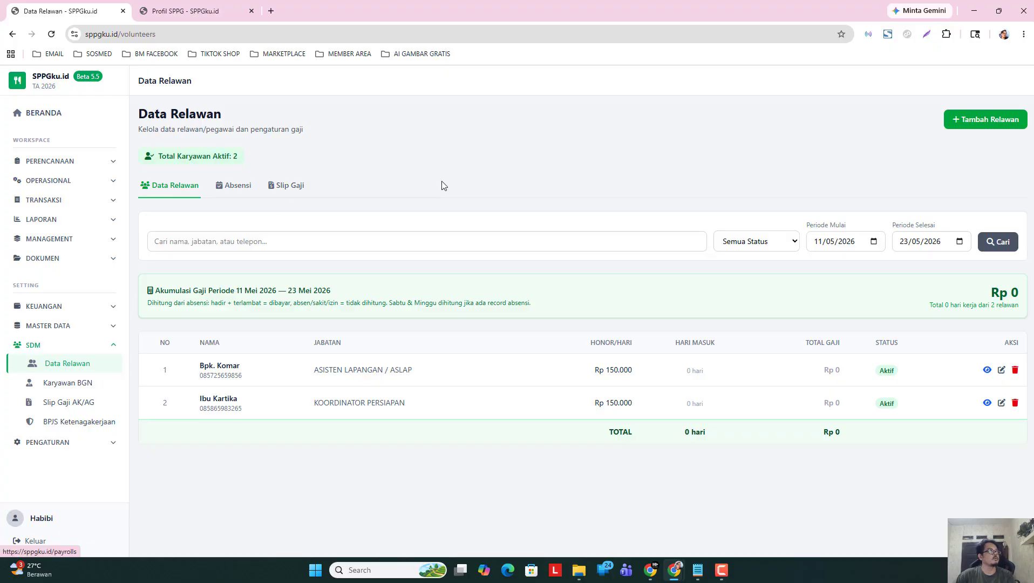
pyautogui.click(67, 383)
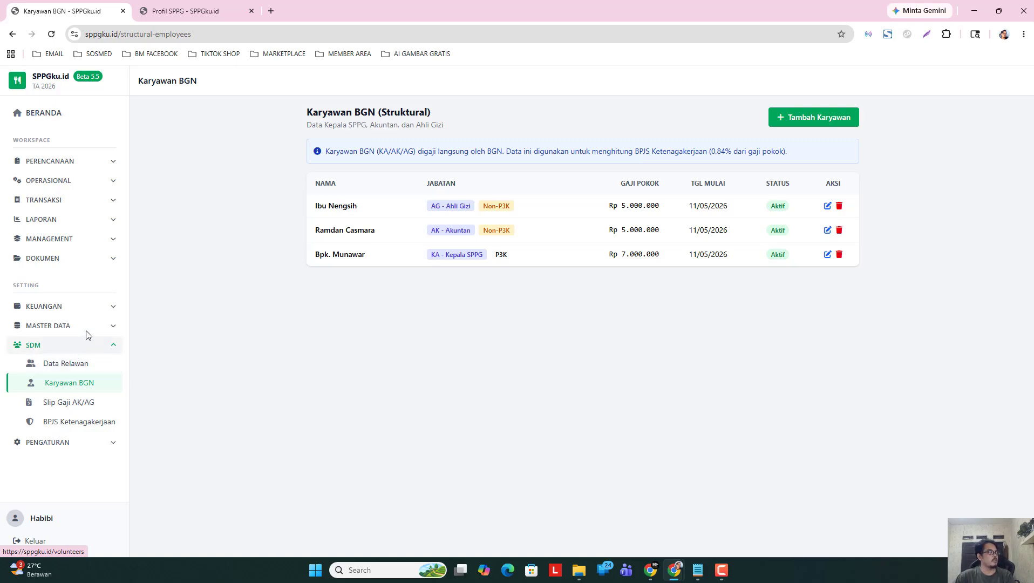
pyautogui.click(112, 327)
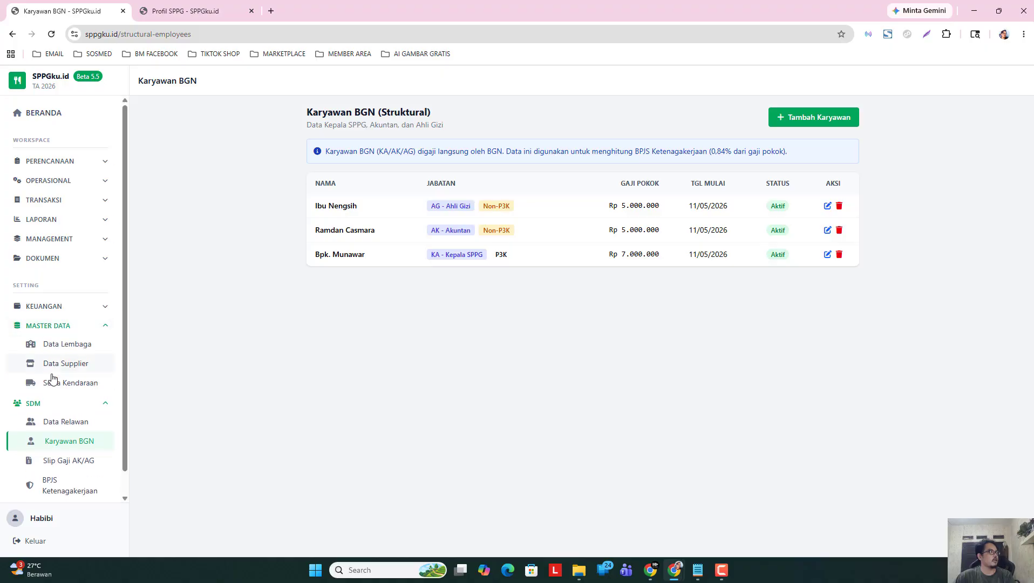
pyautogui.click(68, 405)
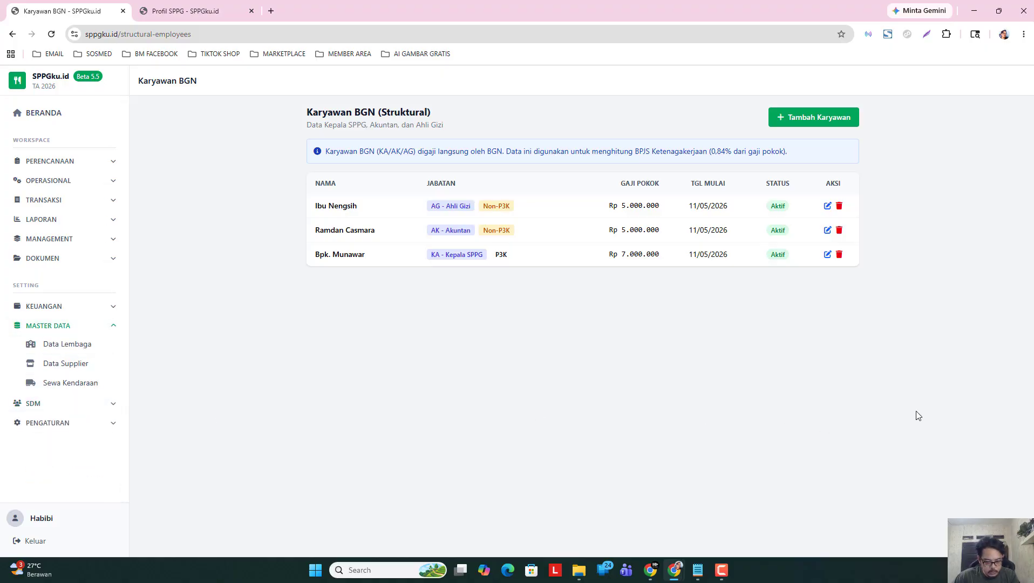